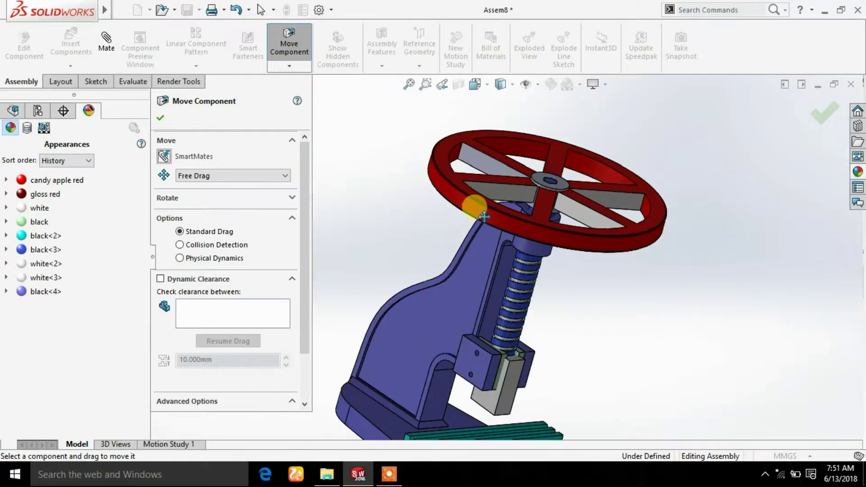
Spin the handwheel and rotate the view around the finished press assembly
mouse_move(508, 223)
left_mouse_down()
mouse_move(634, 234)
mouse_move(537, 225)
mouse_move(411, 170)
mouse_move(415, 141)
mouse_move(639, 225)
mouse_move(670, 145)
mouse_move(474, 129)
mouse_move(512, 251)
left_mouse_up()
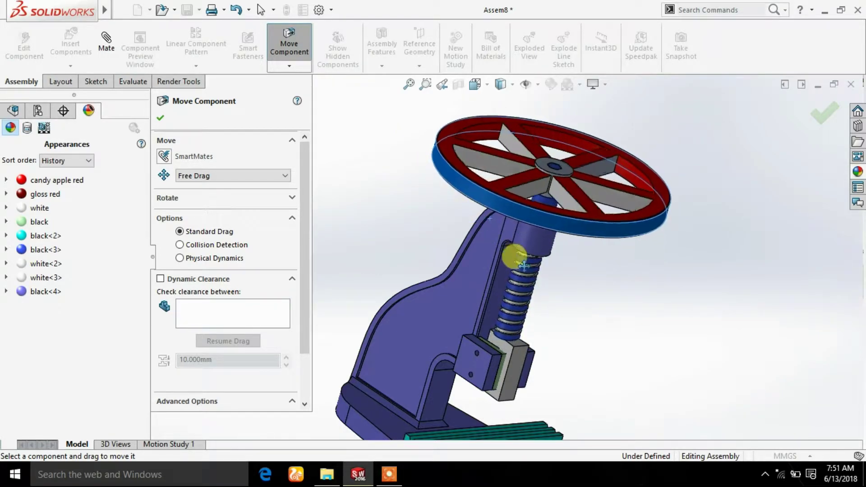
scroll(598, 324, "up", 3)
mouse_move(598, 324)
middle_mouse_down()
mouse_move(572, 310)
mouse_move(518, 325)
mouse_move(505, 357)
mouse_move(509, 375)
mouse_move(466, 331)
mouse_move(544, 331)
mouse_move(560, 310)
mouse_move(593, 299)
mouse_move(589, 277)
middle_mouse_up()
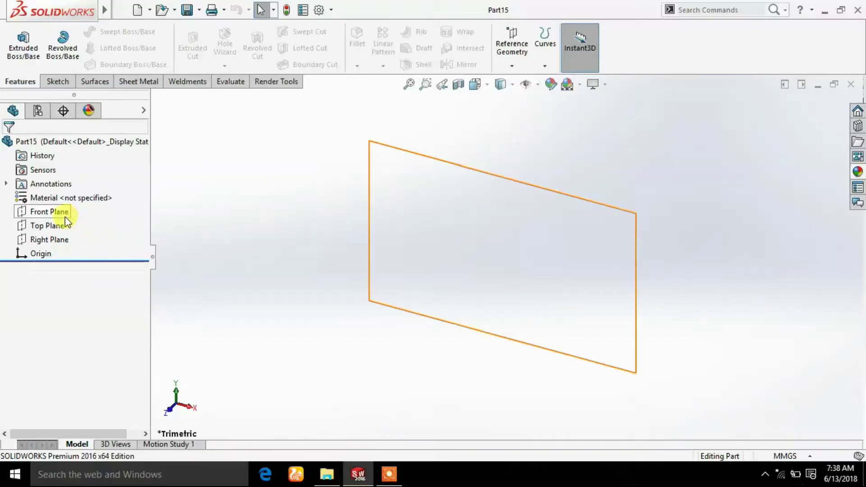
Sketch two concentric circles centred on the origin on the Front Plane
left_click(60, 212)
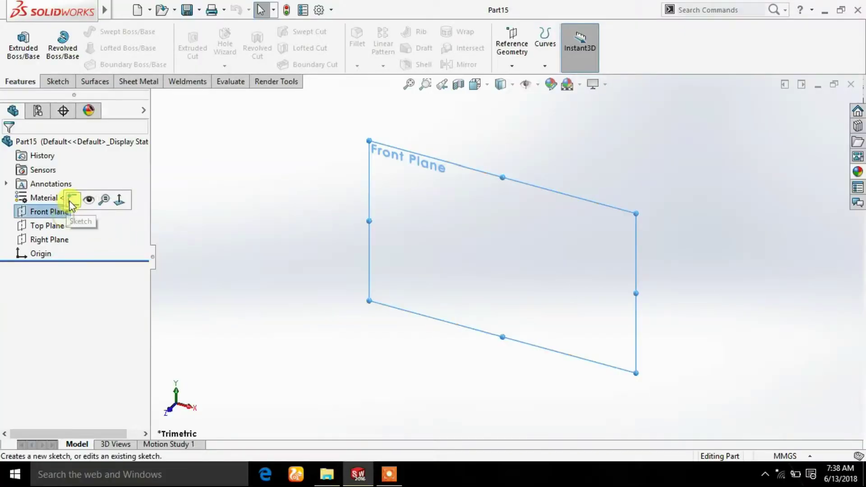
left_click(108, 32)
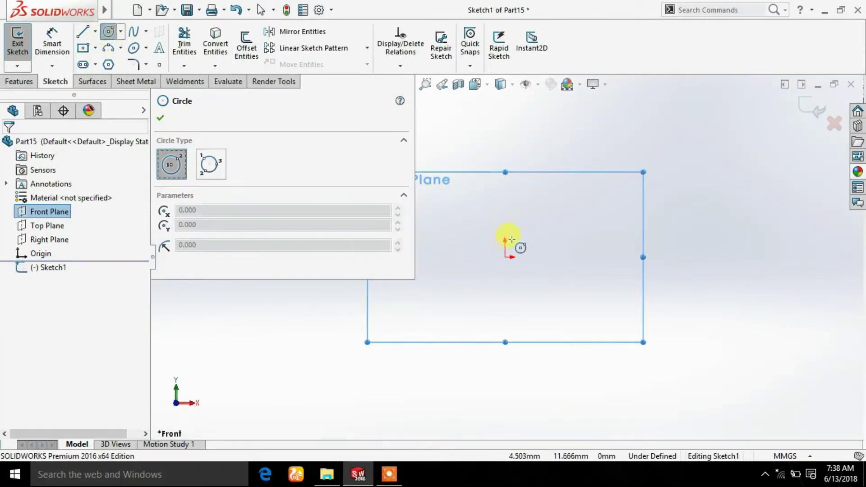
left_click(505, 257)
left_click(598, 191)
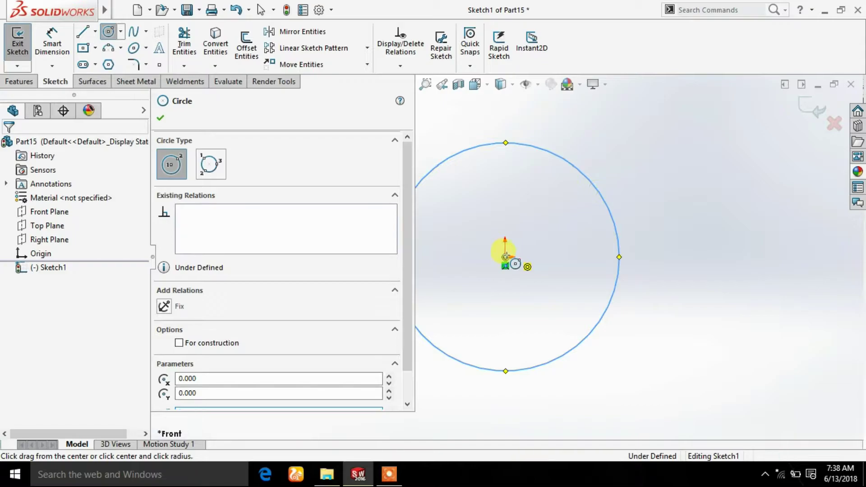
left_click(505, 257)
left_click(568, 220)
left_click(160, 118)
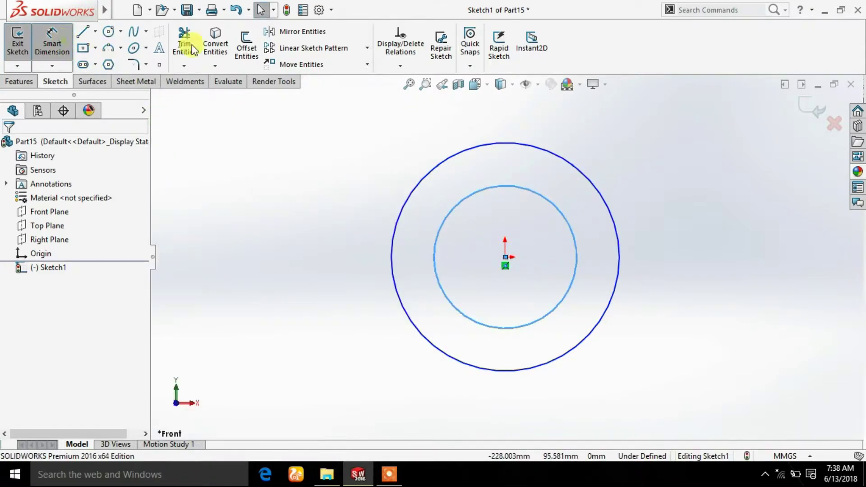
Dimension the inner circle's diameter, overriding its units to inches
left_click(52, 40)
left_click(566, 207)
left_click(706, 199)
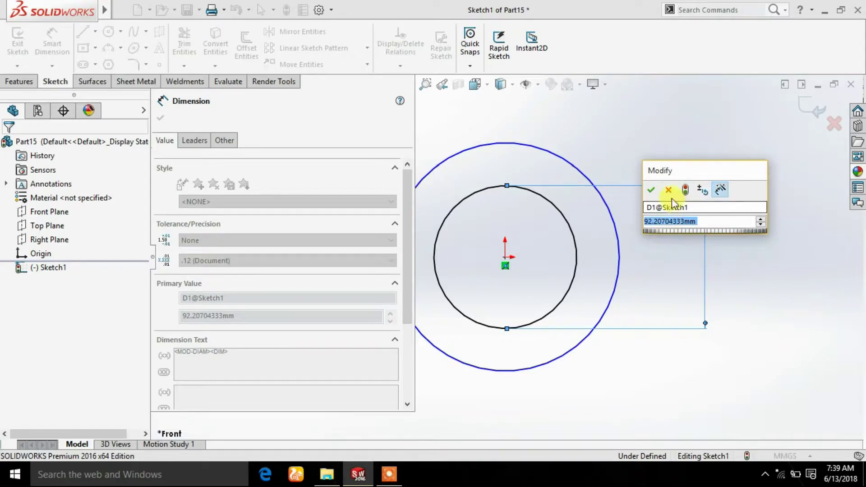
left_click(650, 190)
left_click(224, 140)
left_click(161, 168)
left_click(232, 180)
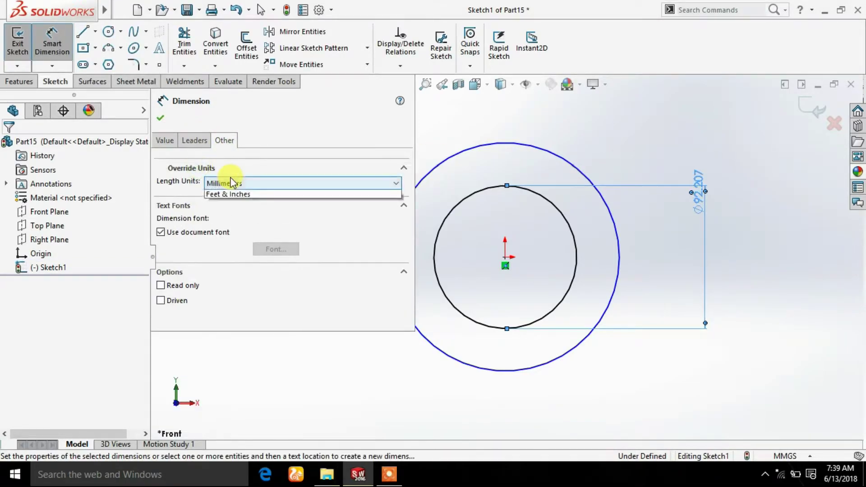
left_click(242, 265)
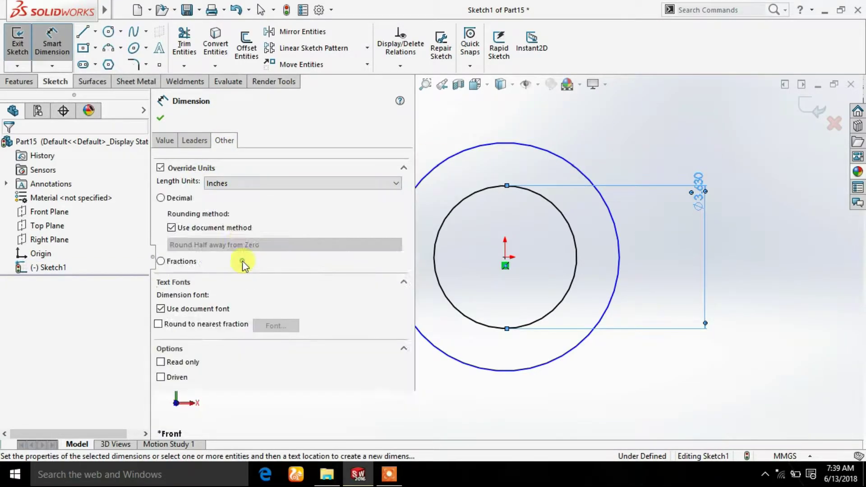
double_click(699, 193)
type("3")
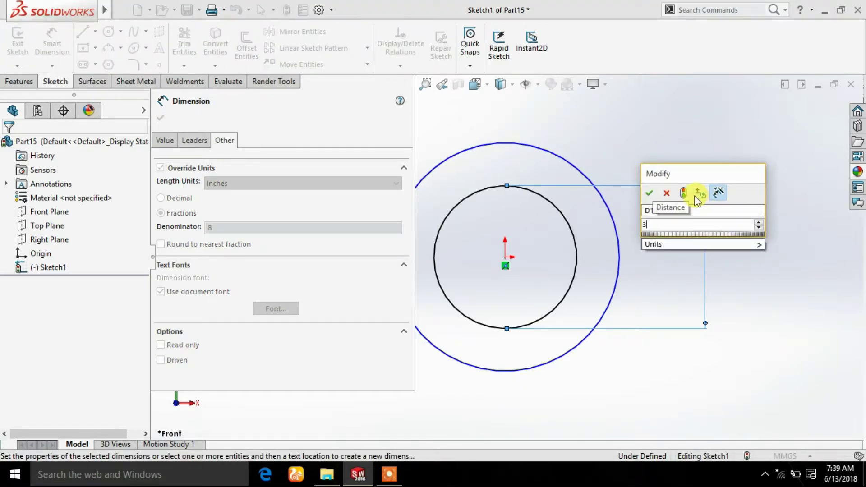
left_click(648, 193)
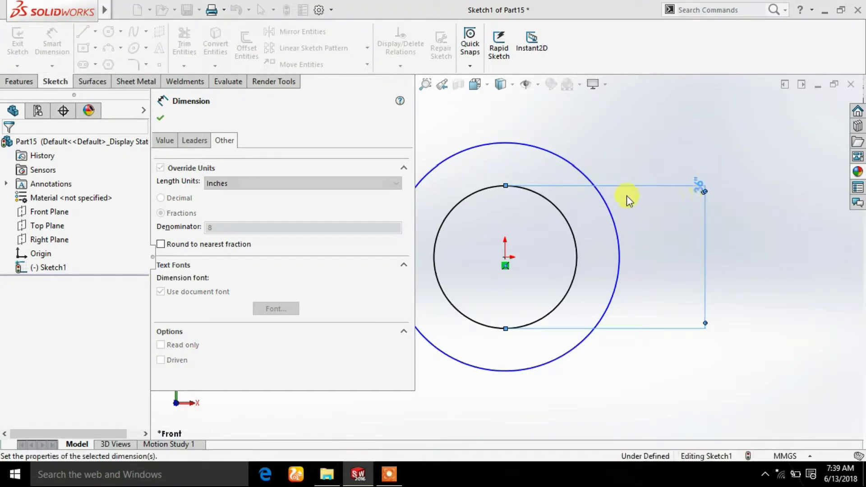
left_click(161, 119)
Dimension the outer circle's diameter in inches as well, giving Ø36 and Ø31 circles
left_click(54, 38)
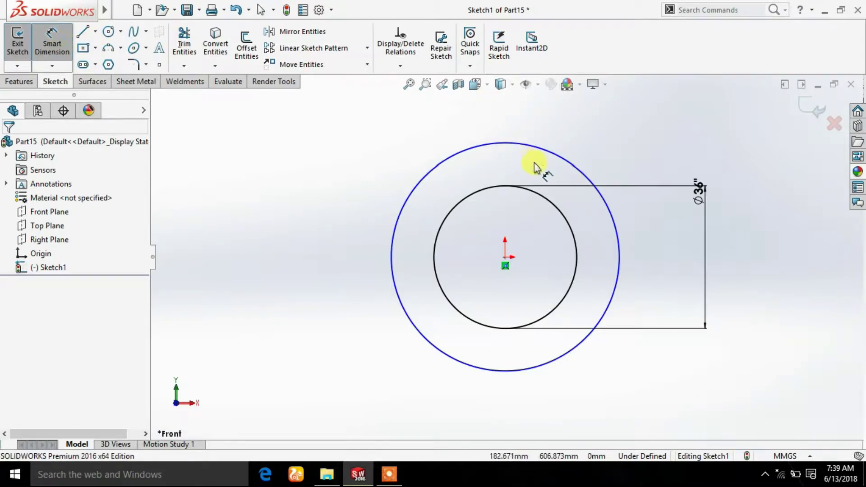
left_click(557, 155)
left_click(741, 197)
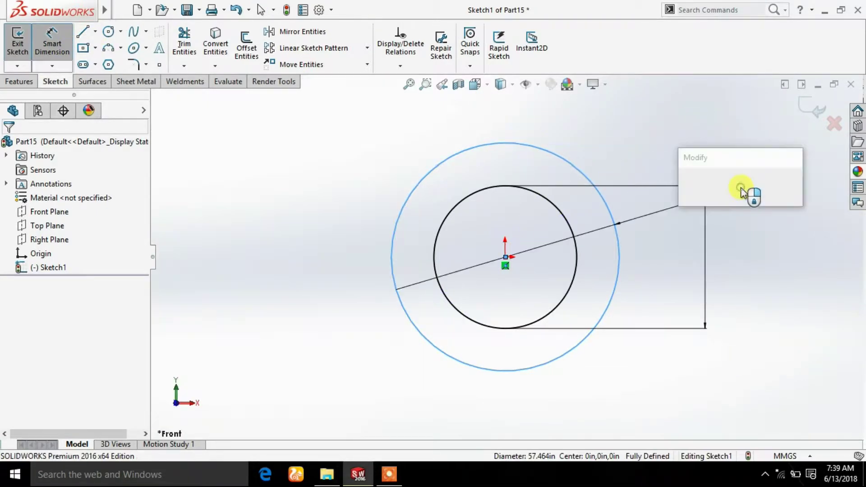
left_click(703, 185)
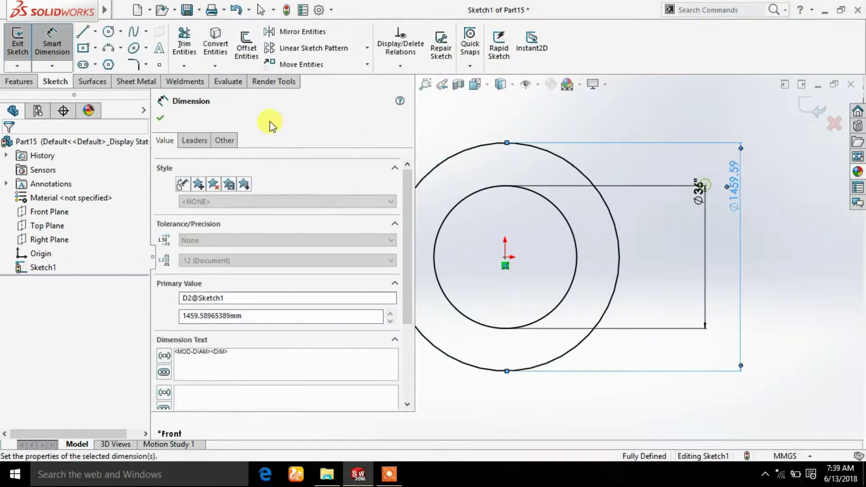
left_click(225, 141)
left_click(160, 168)
left_click(239, 183)
left_click(221, 252)
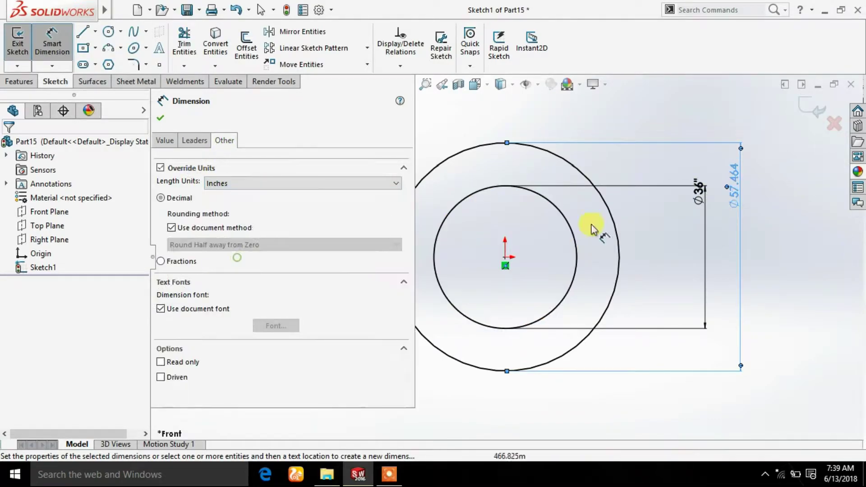
left_click(738, 183)
type("31")
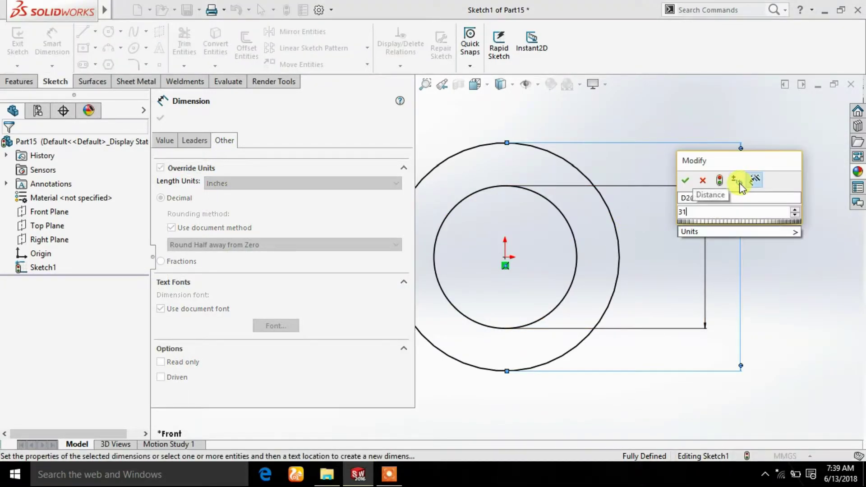
key("Return")
left_click(160, 118)
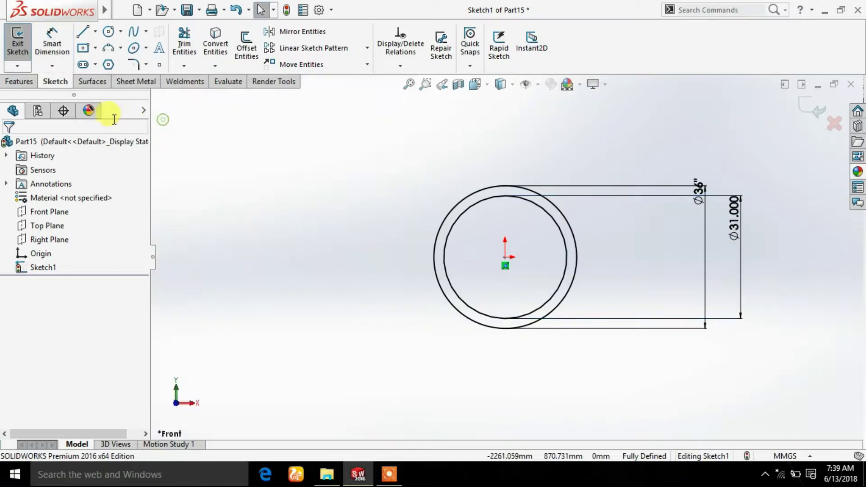
left_click(33, 84)
Extrude the ring sketch as a Blind boss 70 mm deep
left_click(22, 43)
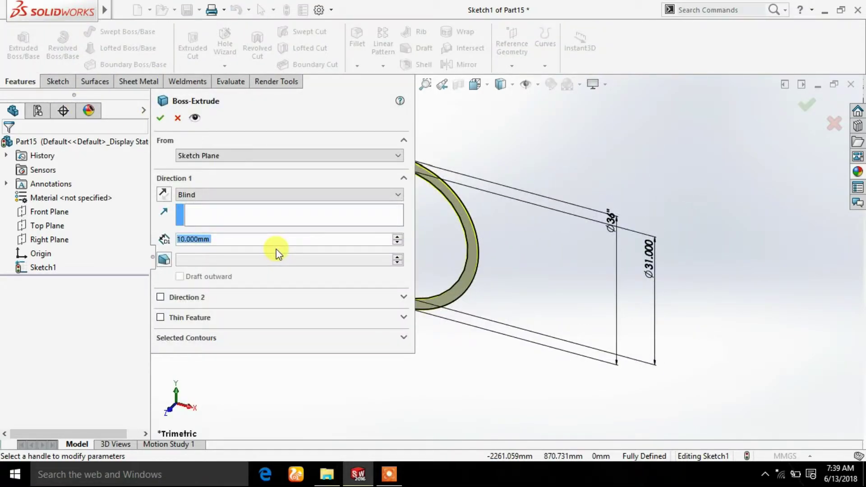
type("60")
key("Return")
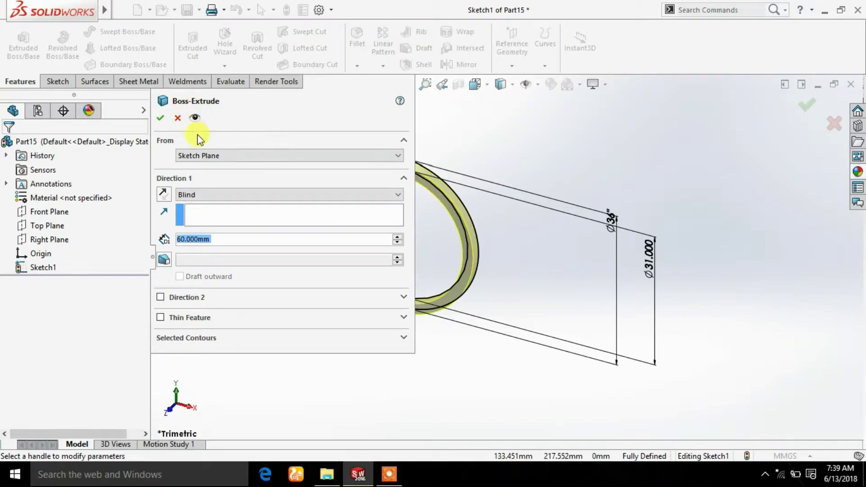
type("70")
key("Return")
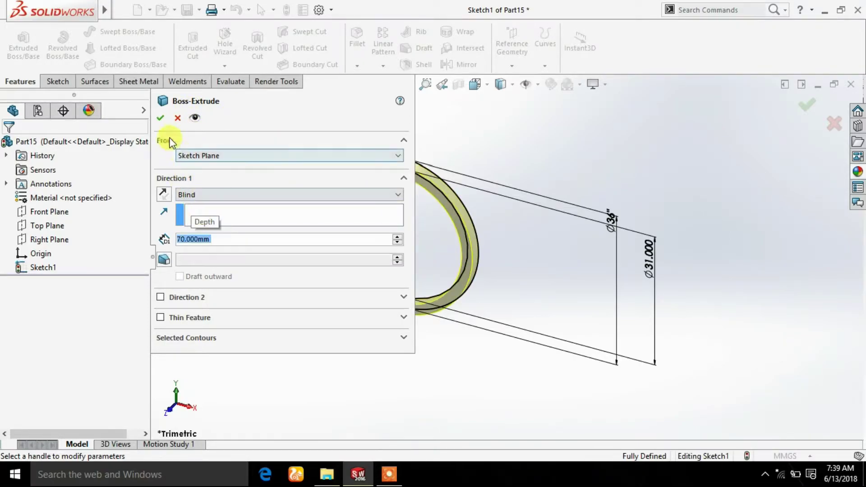
left_click(165, 118)
middle_click_drag(540, 179, 591, 119)
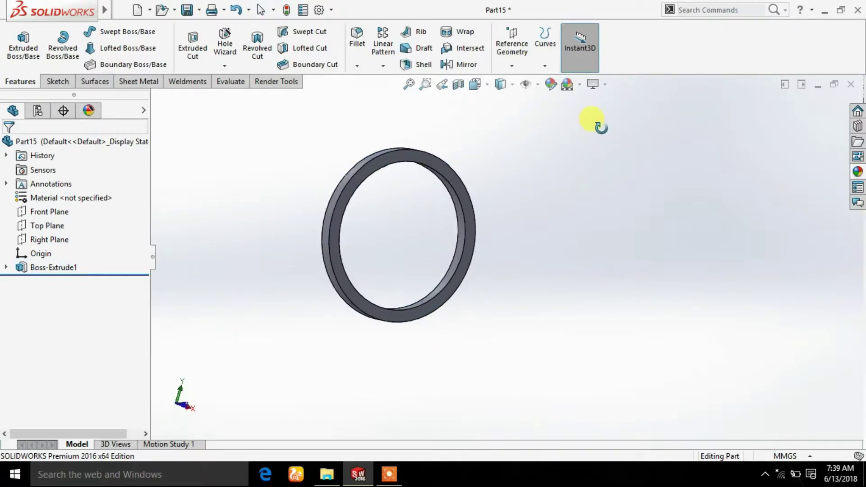
Start a new Front Plane sketch, view it normal, and draw an origin-centred circle
left_click(59, 211)
left_click(72, 190)
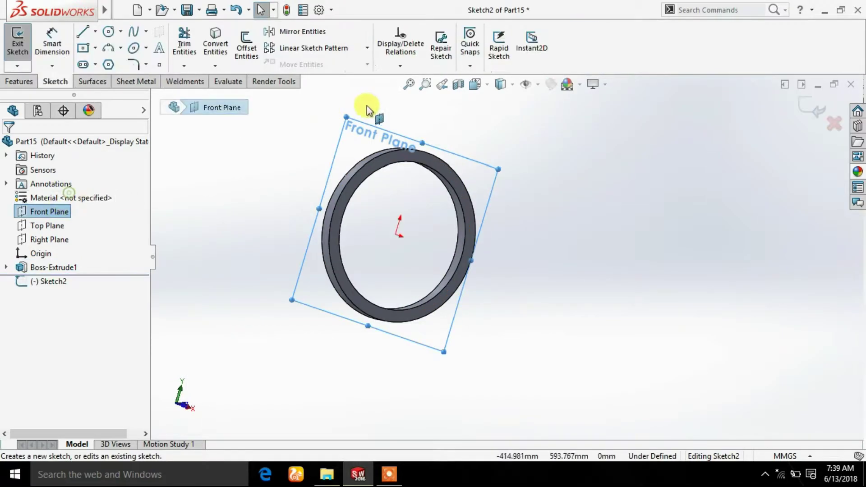
left_click(471, 93)
left_click(513, 248)
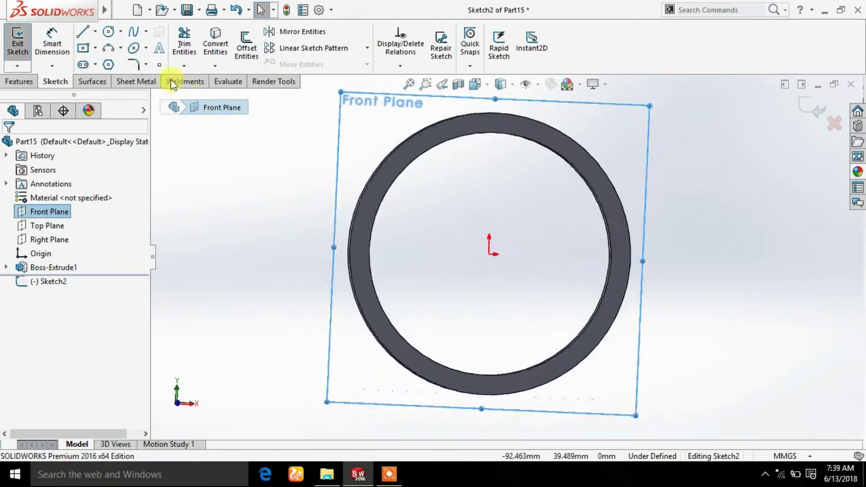
left_click(110, 36)
left_click(505, 257)
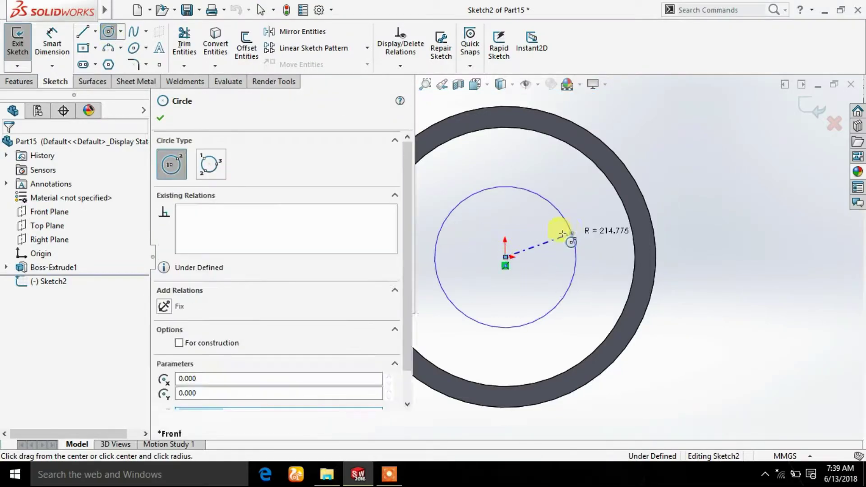
left_click(568, 225)
left_click(159, 118)
Dimension the hub circle to 120 mm, then change it to Ø150 mm
left_click(52, 40)
left_click(556, 207)
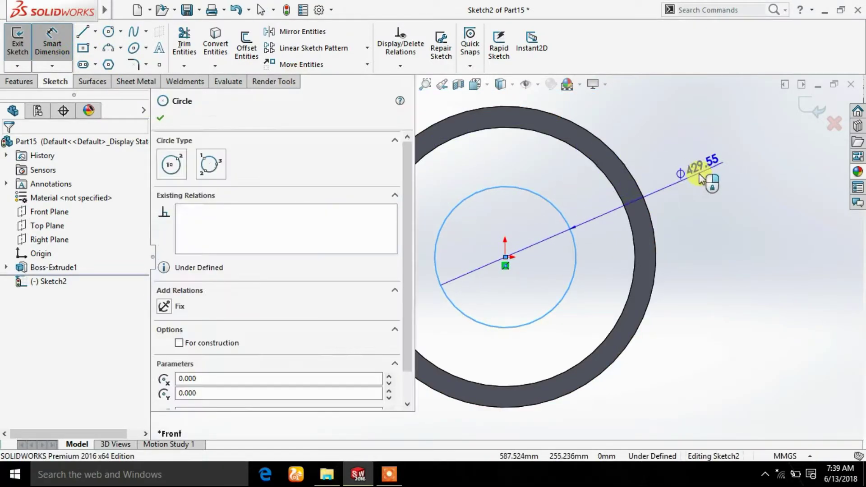
left_click(748, 197)
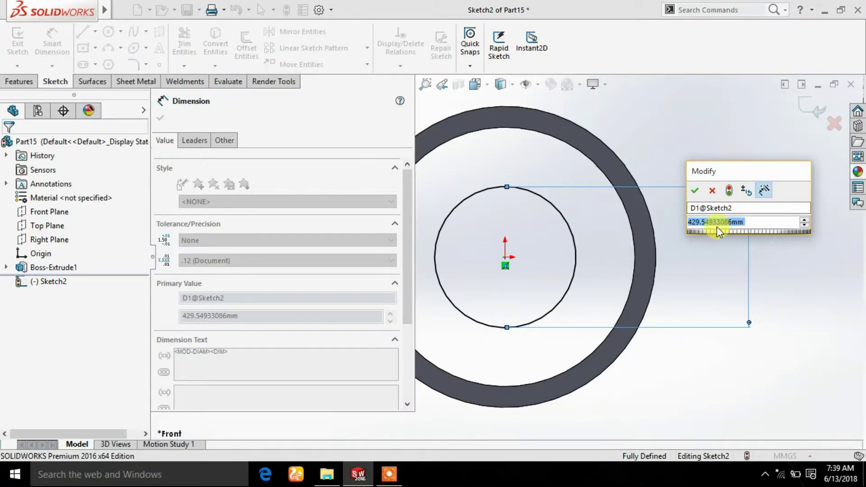
type("120")
key("Return")
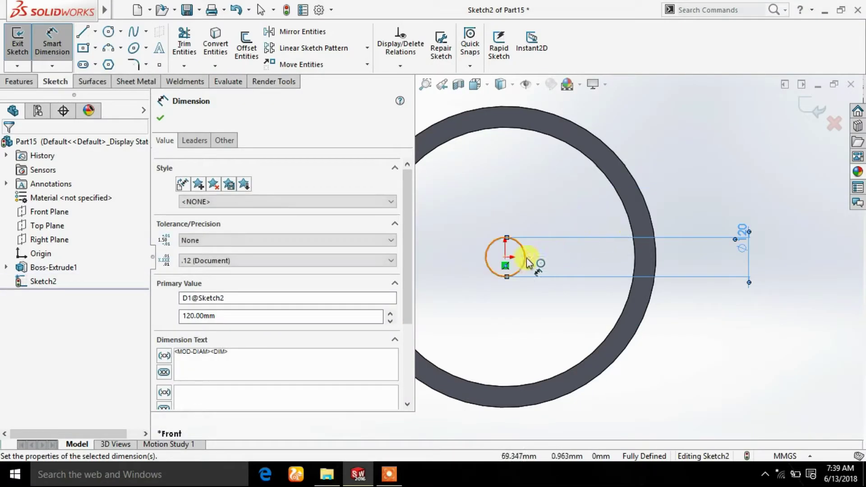
scroll(527, 260, "down", 1)
double_click(784, 236)
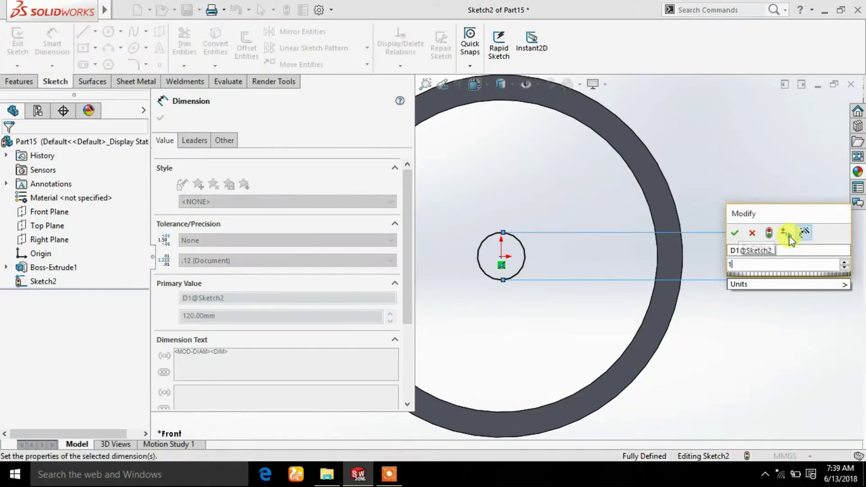
type("150")
key("Return")
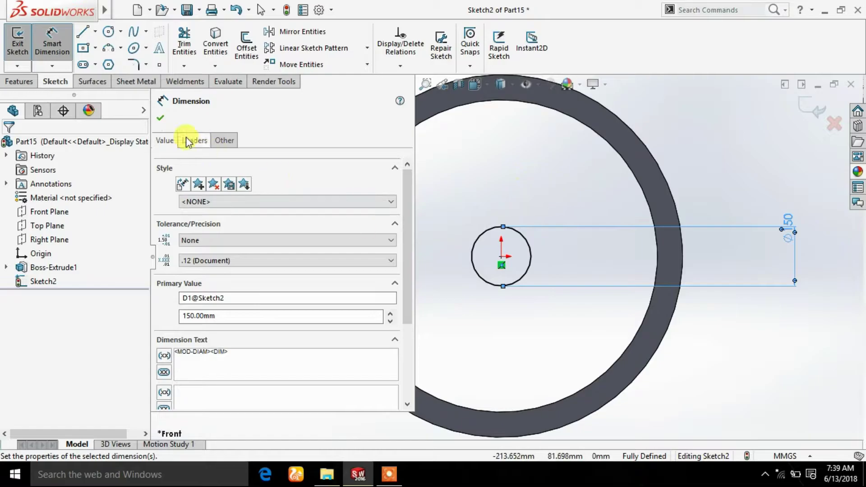
left_click(161, 118)
left_click(19, 81)
left_click(23, 43)
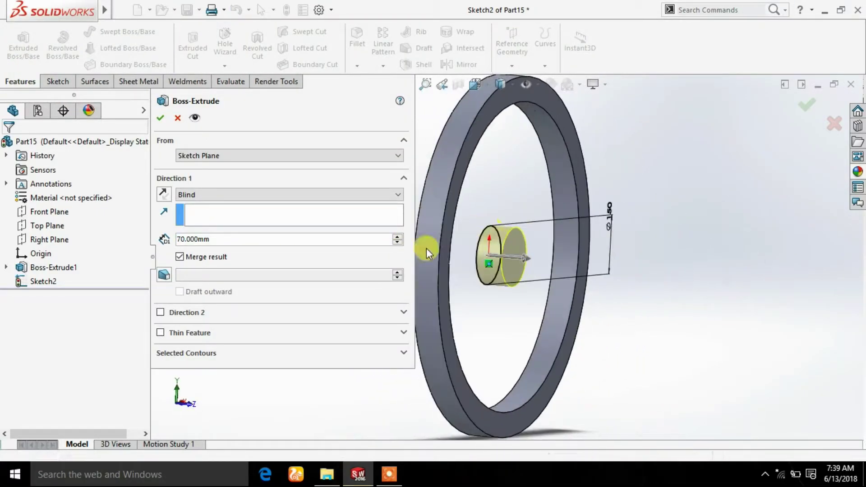
Extrude the hub circle 80 mm in Direction 1 and 20 mm in Direction 2
middle_click_drag(398, 256, 419, 260)
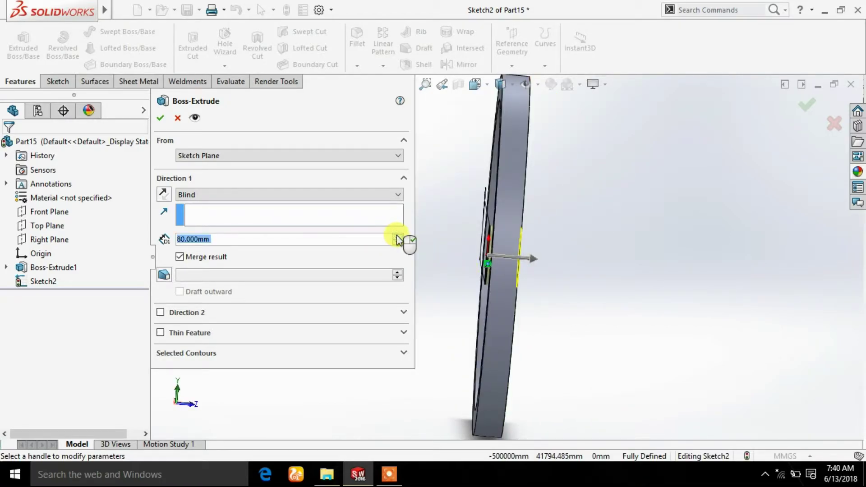
left_click(160, 313)
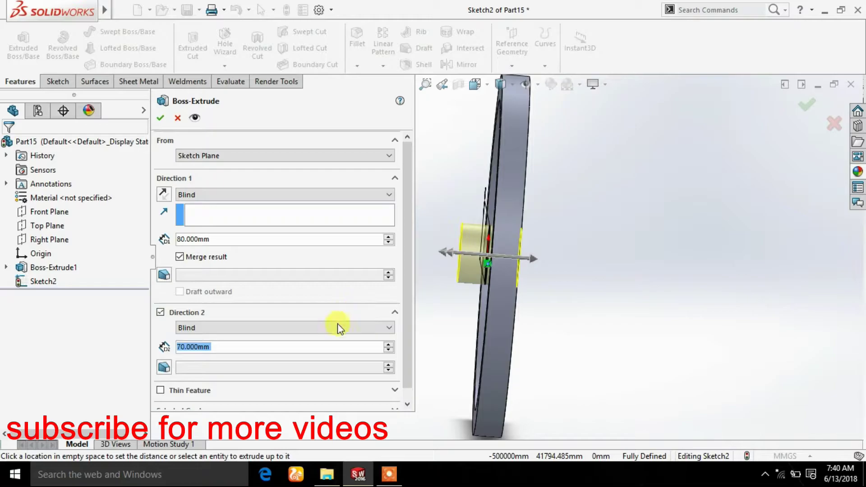
type("20")
key("Return")
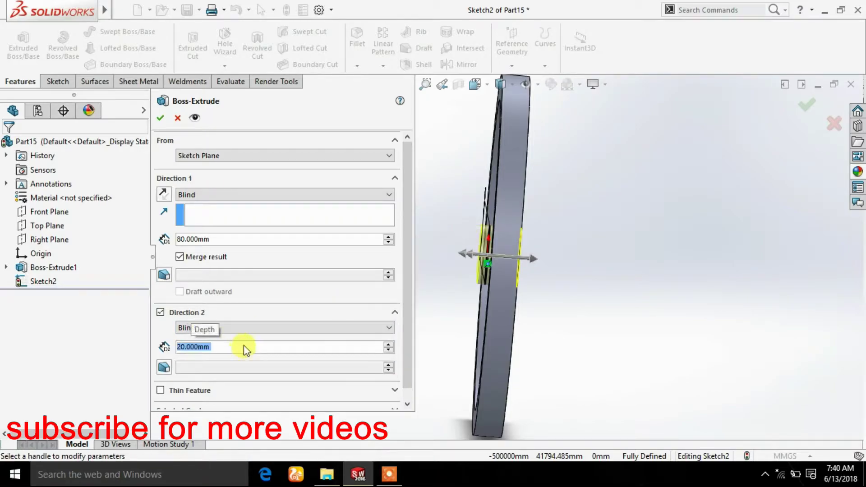
middle_click_drag(459, 285, 433, 268)
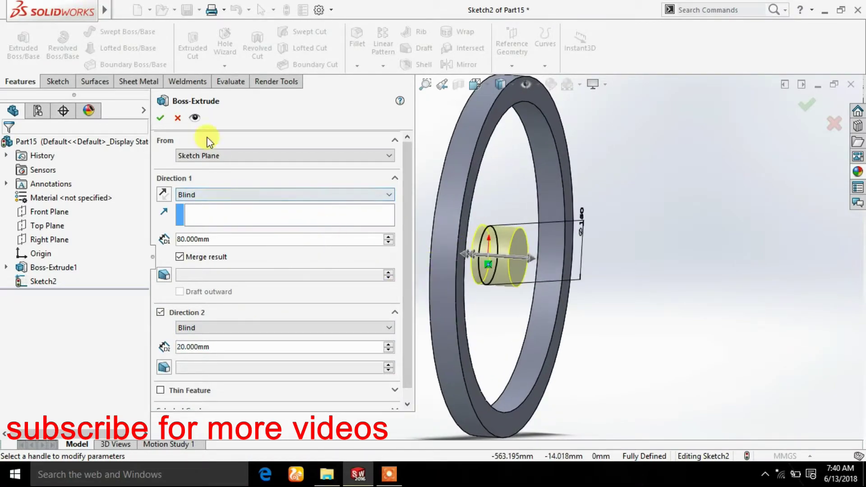
left_click(160, 118)
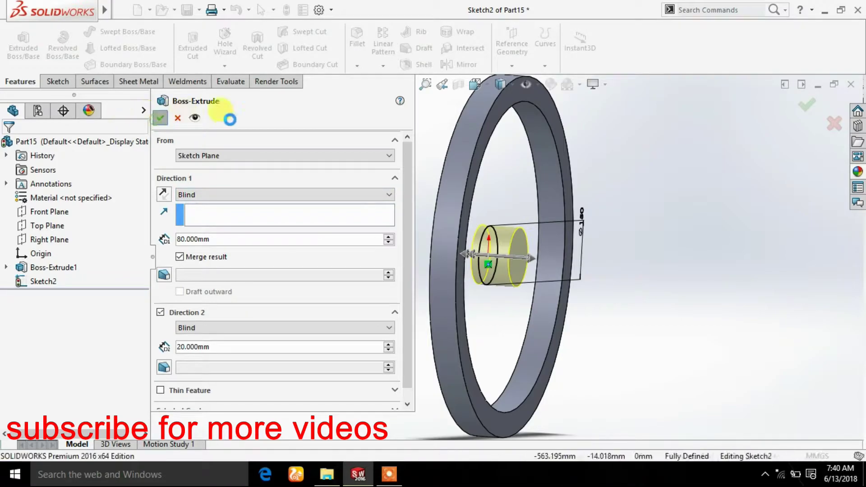
Start a new sketch on the hub cylinder's front face
middle_click_drag(455, 209, 424, 209)
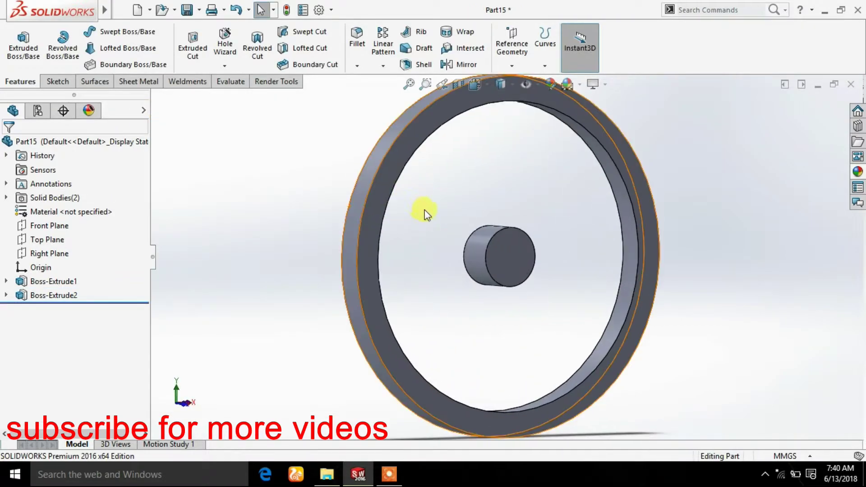
left_click(528, 255)
left_click(575, 218)
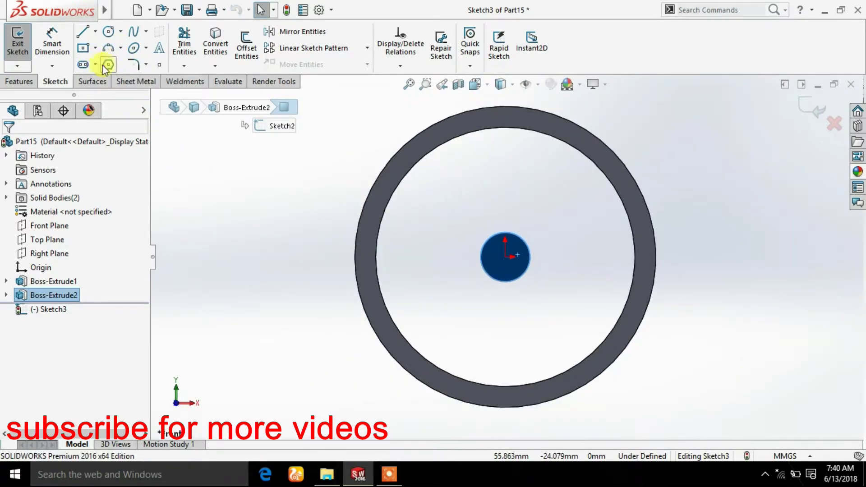
Draw a six-sided polygon centred on the hub's origin
left_click(109, 65)
left_click(506, 256)
scroll(506, 252, "down", 3)
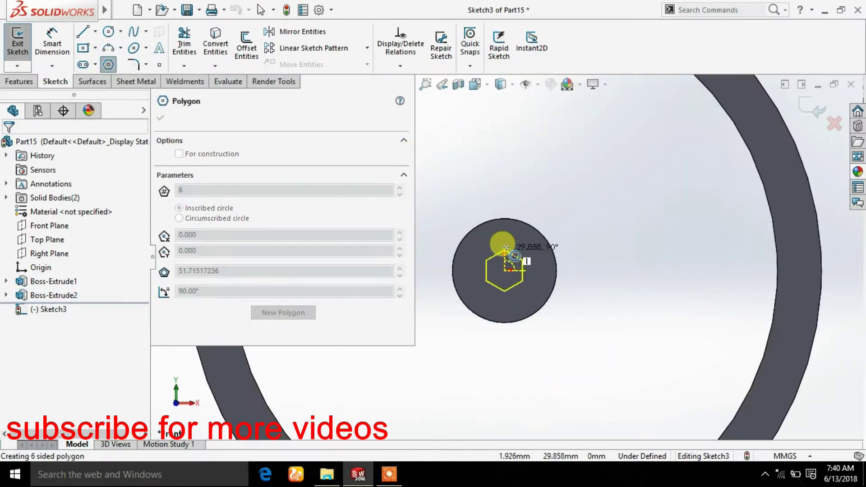
left_click(506, 246)
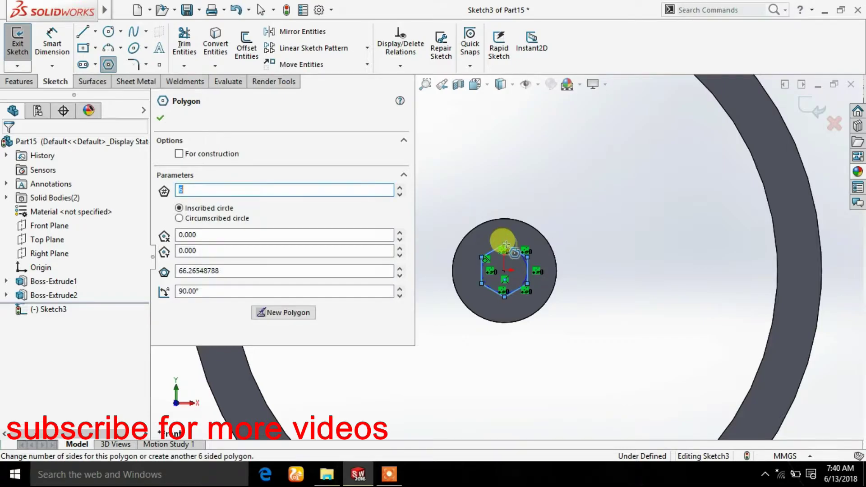
right_click(560, 141)
left_click(563, 143)
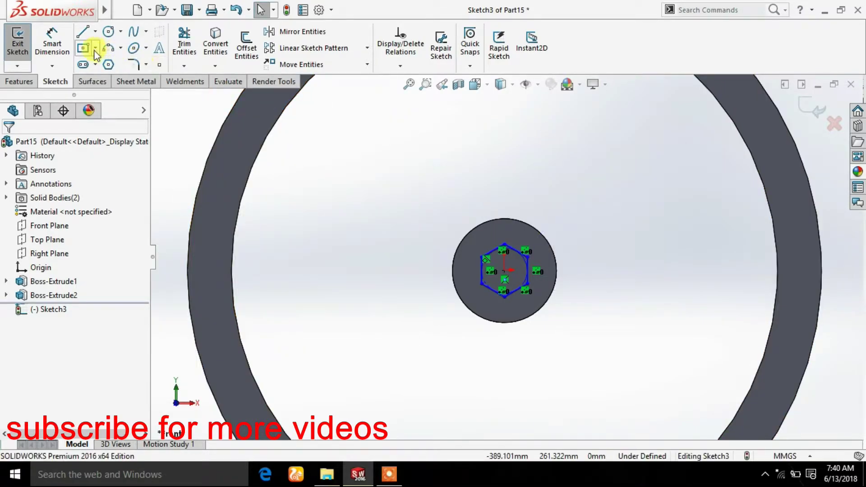
Dimension the hexagon's construction circle to Ø50 mm and exit the sketch
left_click(52, 43)
scroll(509, 277, "down", 3)
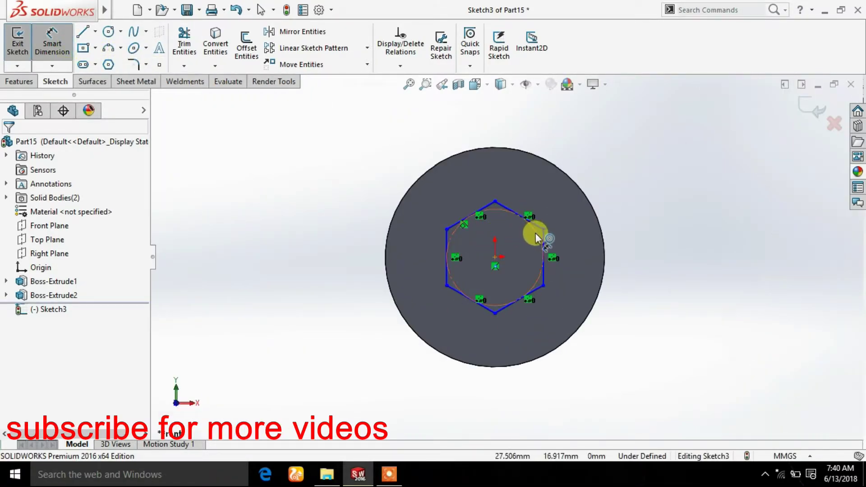
left_click(535, 234)
left_click(674, 199)
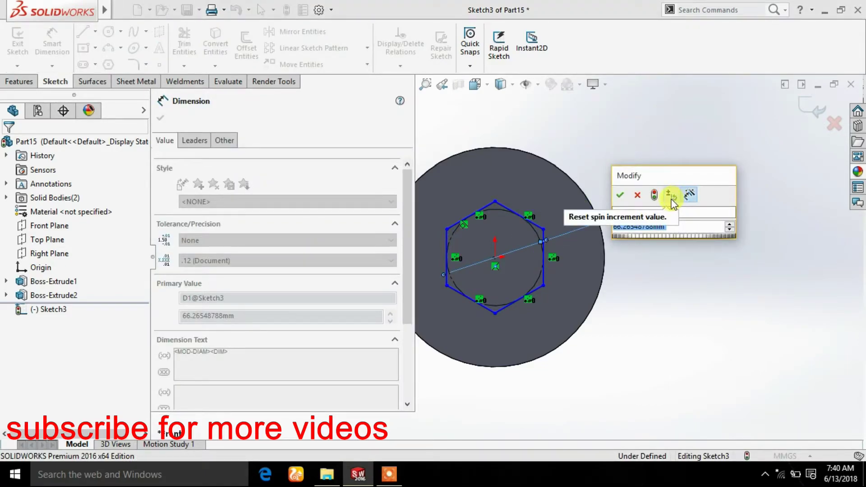
type("50")
key("Return")
left_click(158, 120)
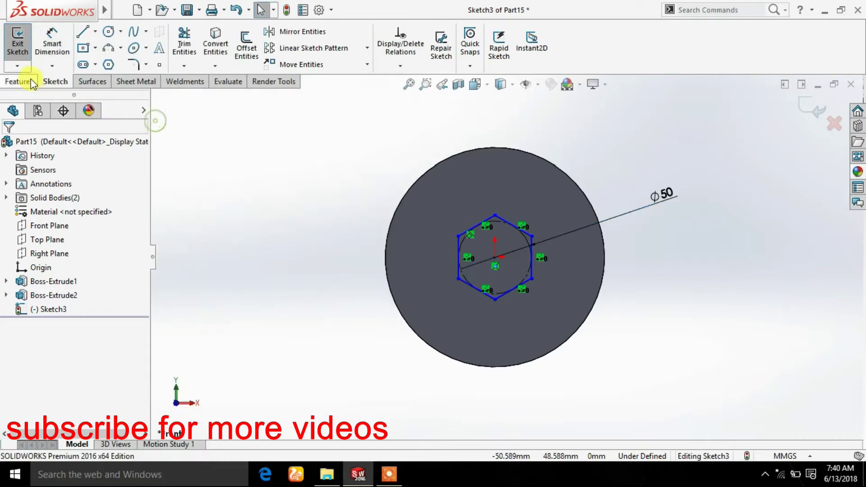
left_click(17, 40)
mouse_move(169, 145)
middle_mouse_down()
mouse_move(406, 232)
mouse_move(276, 191)
middle_mouse_up()
Start a sketch on the hub's opposite end face, viewed normal to it
left_click(276, 192)
left_click(320, 157)
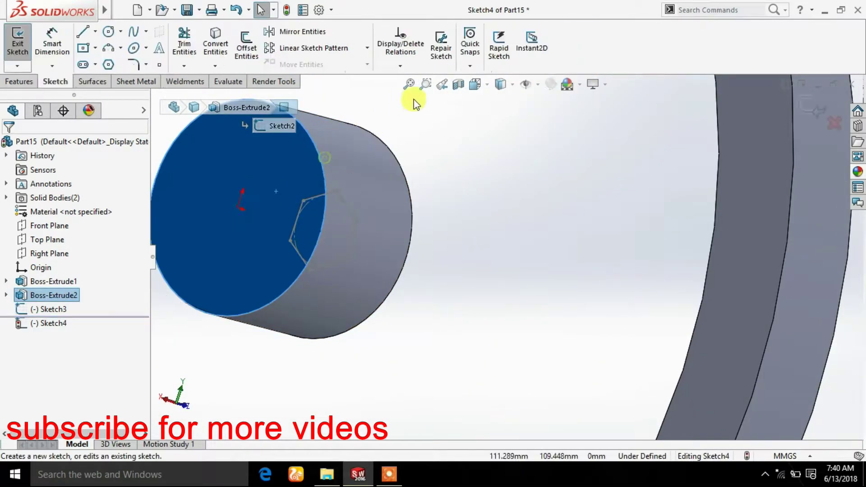
left_click(475, 84)
left_click(407, 216)
scroll(517, 266, "down", 4)
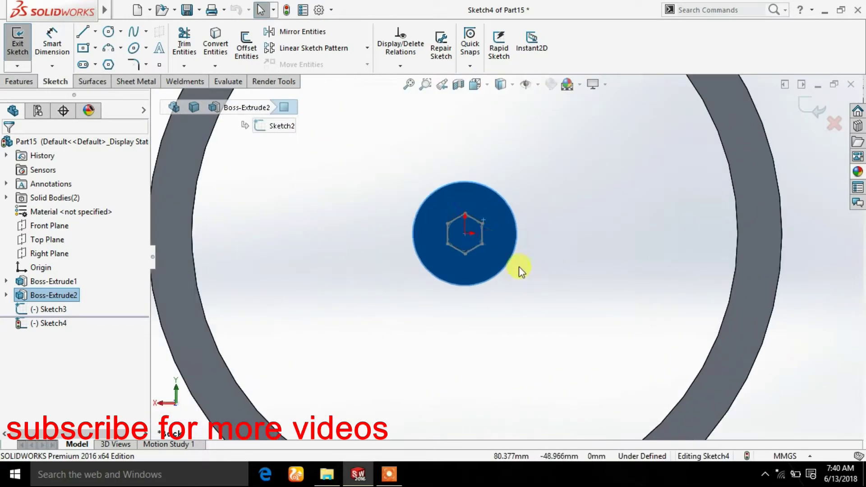
scroll(478, 234, "down", 3)
Draw a second six-sided polygon centred on the hub's origin
left_click(106, 66)
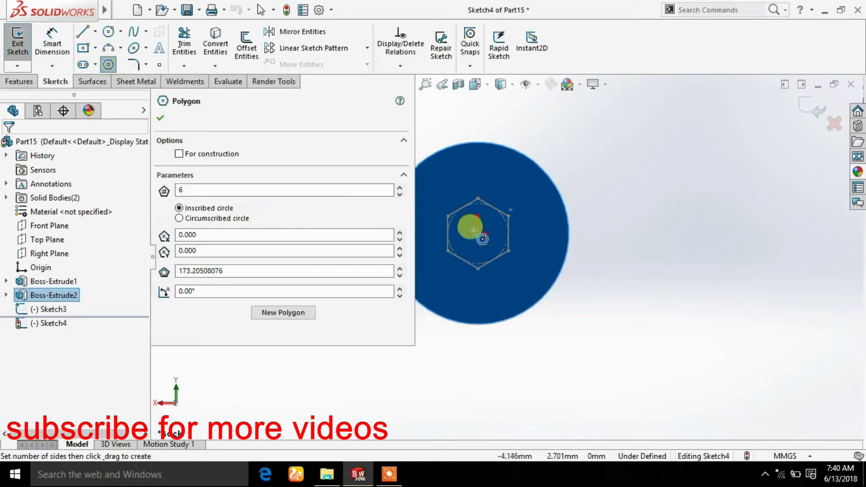
left_click(479, 235)
left_click(478, 184)
right_click(530, 98)
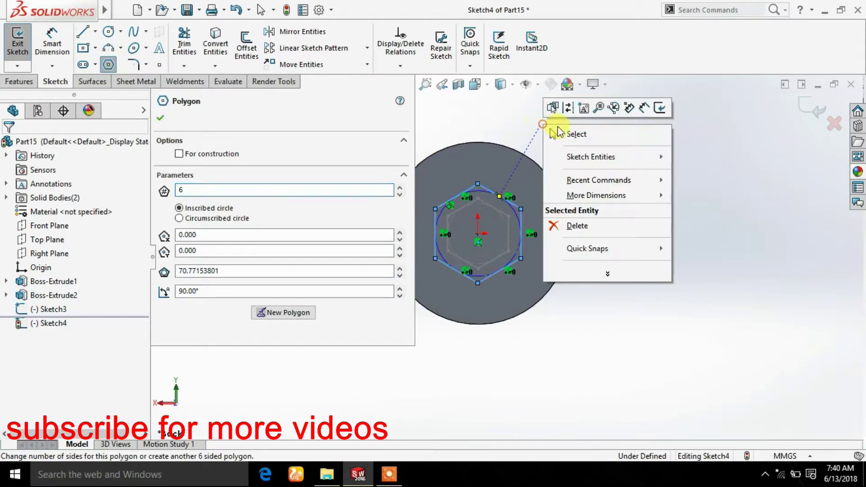
left_click(560, 128)
Dimension the hexagon's construction circle to Ø75 mm and exit the sketch
left_click(52, 43)
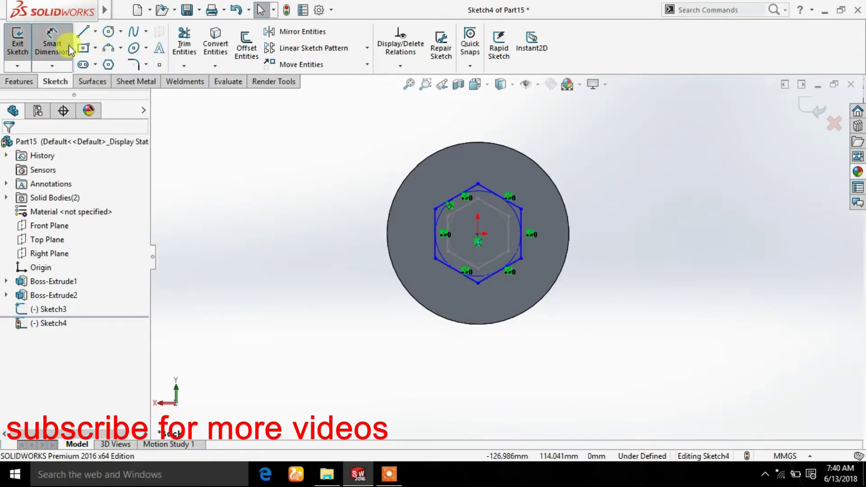
left_click(481, 192)
left_click(533, 131)
type("75")
key("Return")
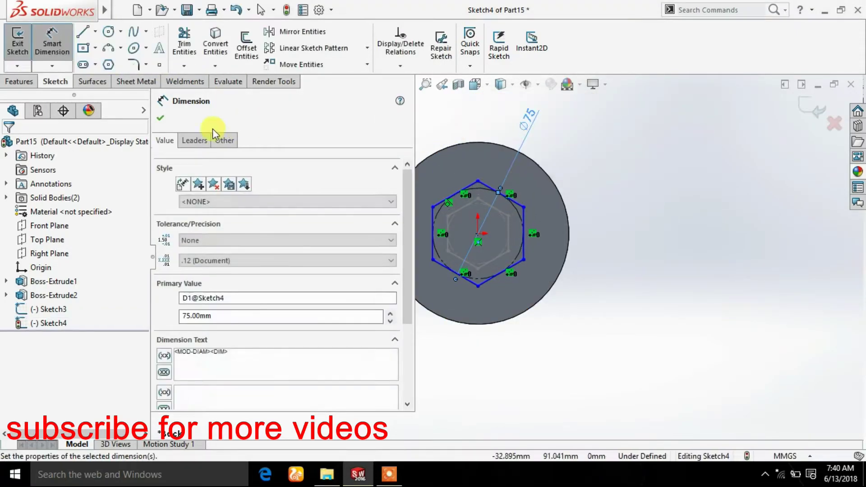
left_click(161, 118)
left_click(19, 38)
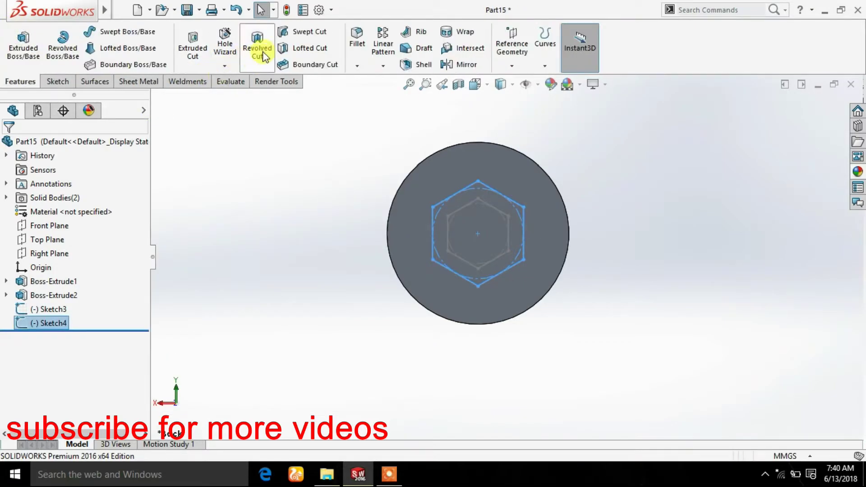
Cut-loft between the two hexagon sketches, aligning connectors so the hole is untwisted
left_click(286, 48)
mouse_move(502, 193)
middle_mouse_down()
mouse_move(541, 223)
mouse_move(605, 197)
middle_mouse_up()
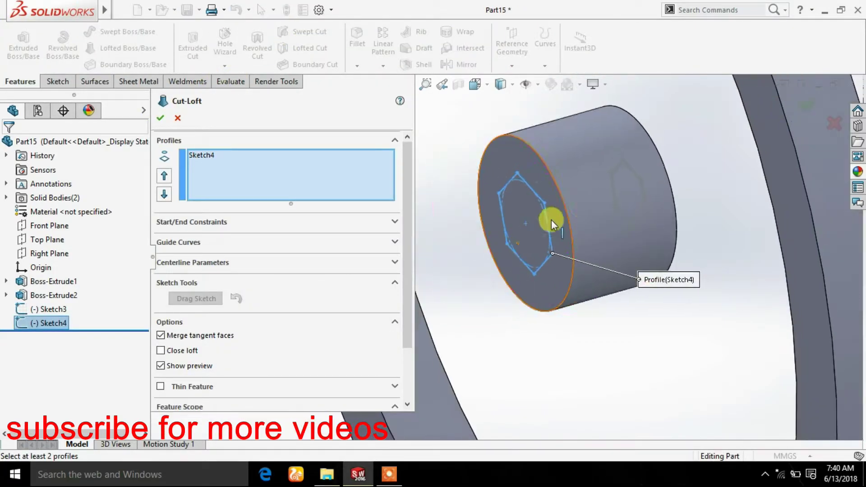
left_click(635, 181)
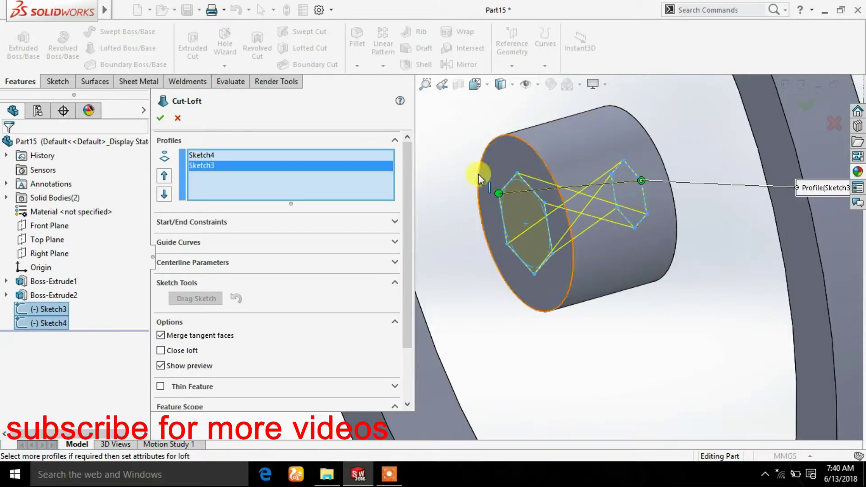
middle_click_drag(681, 208, 648, 184)
left_click_drag(654, 188, 634, 158)
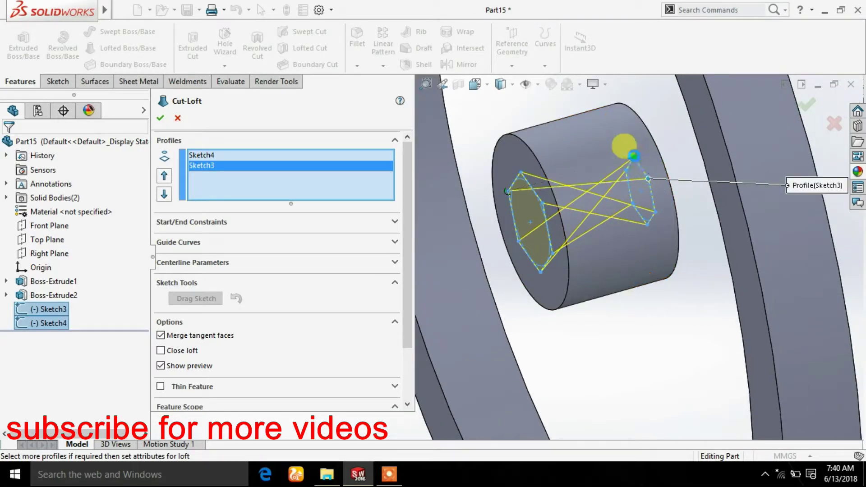
mouse_move(618, 164)
middle_mouse_down()
mouse_move(576, 209)
mouse_move(559, 256)
middle_mouse_up()
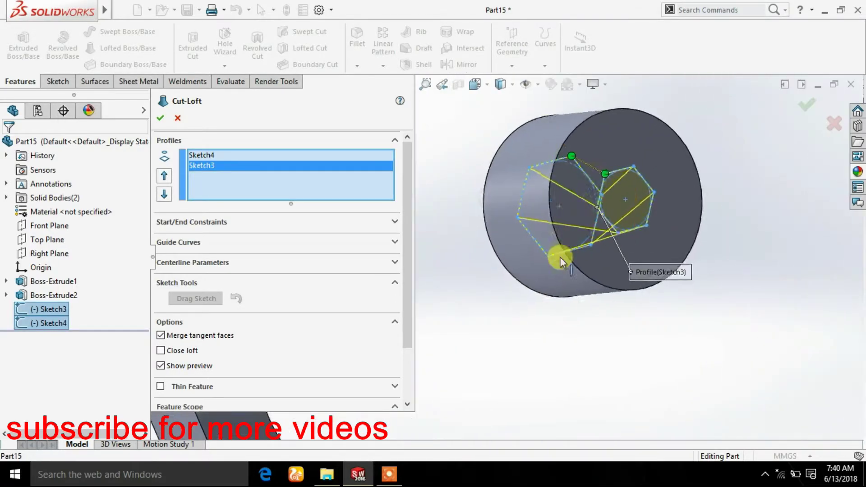
left_click_drag(602, 172, 634, 166)
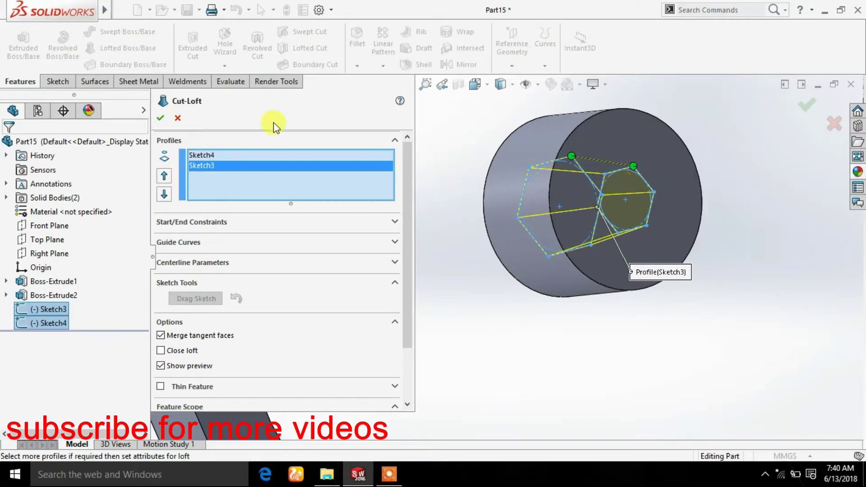
left_click(161, 119)
scroll(497, 233, "up", 3)
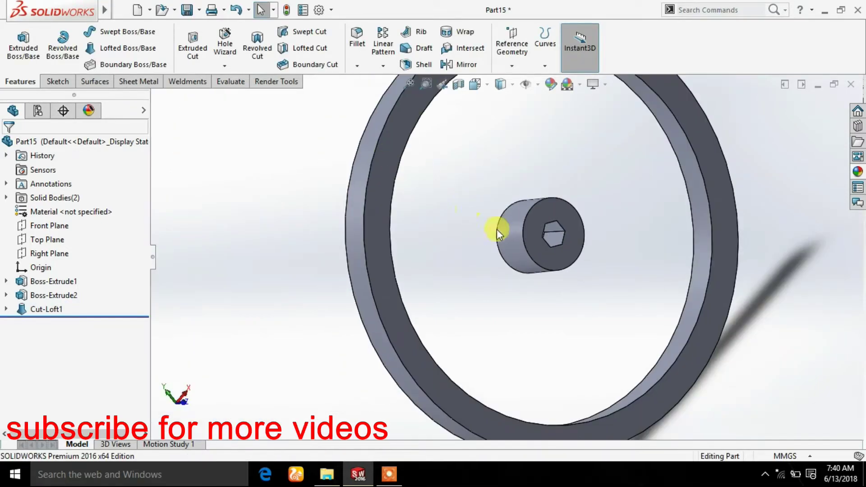
scroll(321, 192, "up", 2)
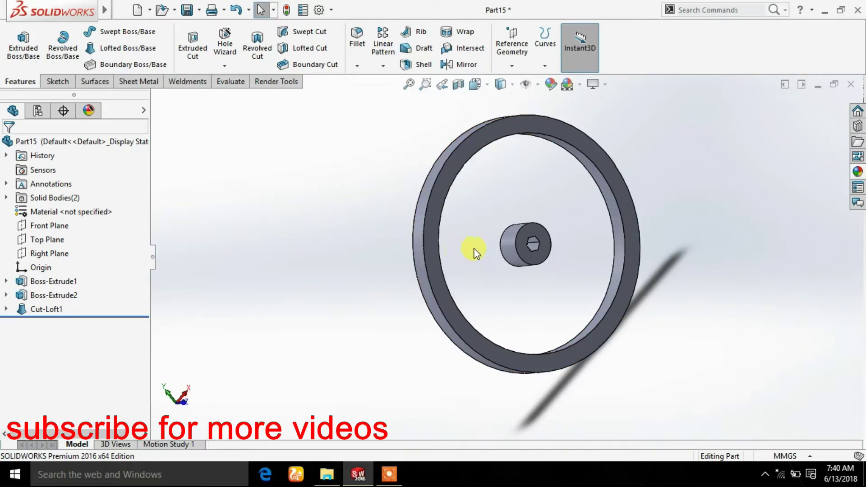
mouse_move(470, 246)
middle_mouse_down()
mouse_move(440, 213)
mouse_move(499, 241)
mouse_move(503, 288)
middle_mouse_up()
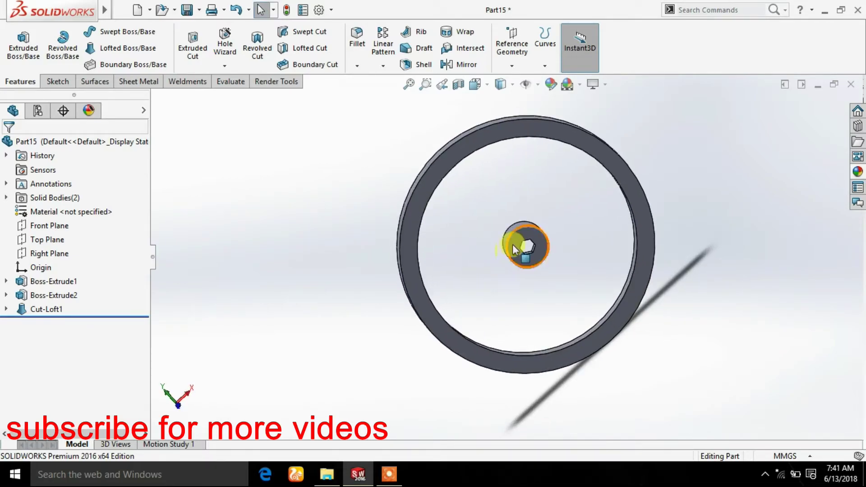
scroll(513, 245, "down", 3)
left_click(524, 230)
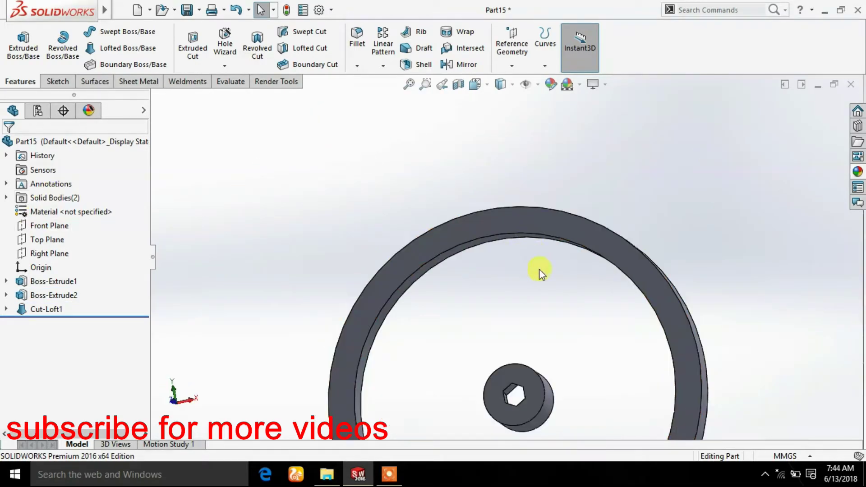
Start a new sketch on the ring face and view it Normal To
left_click(524, 218)
left_click(561, 183)
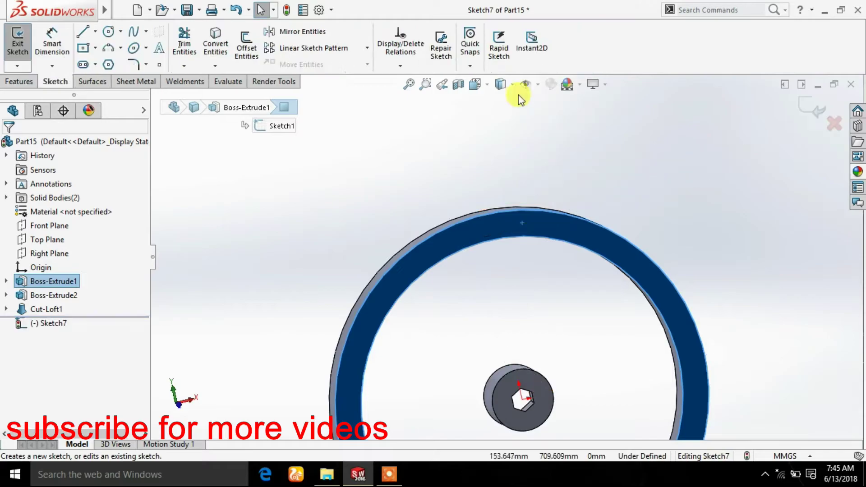
left_click(474, 84)
left_click(510, 272)
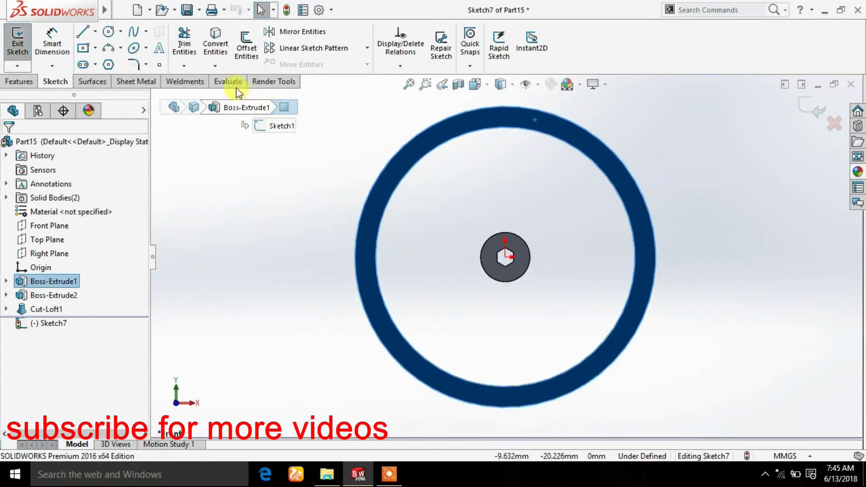
Draw a center rectangle from above the hub centre up to the rim
left_click(83, 48)
scroll(480, 209, "down", 3)
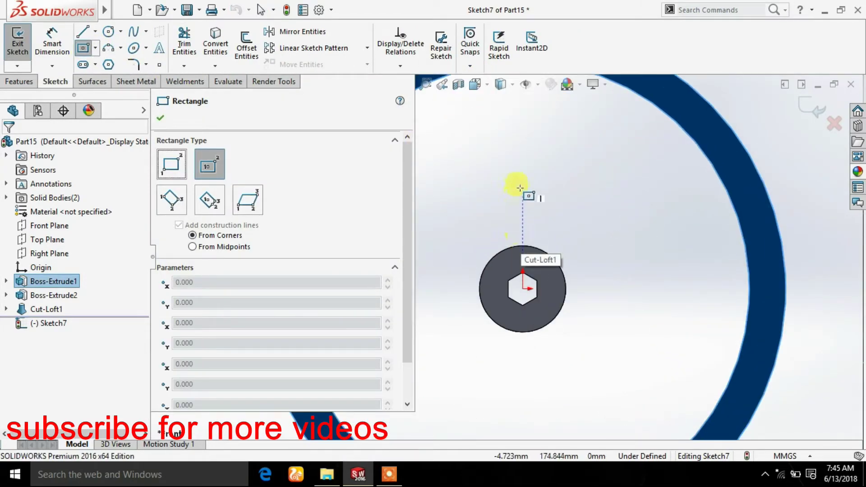
scroll(523, 168, "up", 2)
left_click(517, 194)
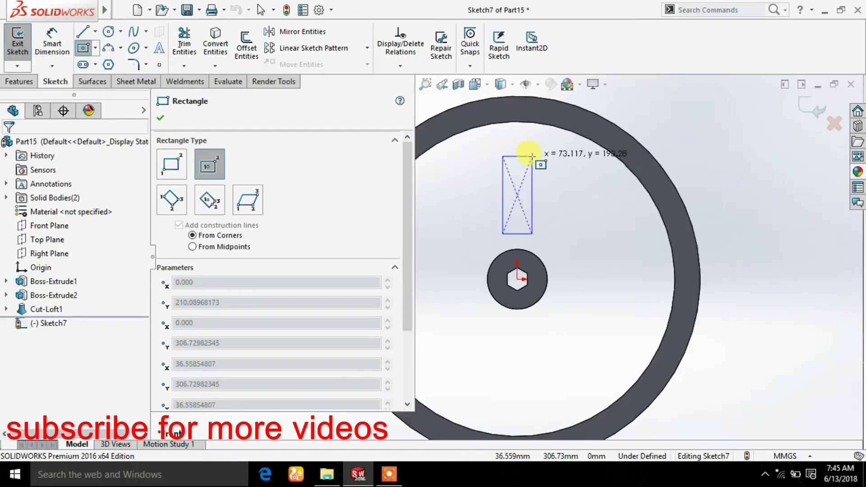
left_click(526, 113)
right_click(558, 166)
left_click(558, 165)
Dimension the rectangle's width to 70 mm
left_click(56, 41)
scroll(476, 132, "down", 3)
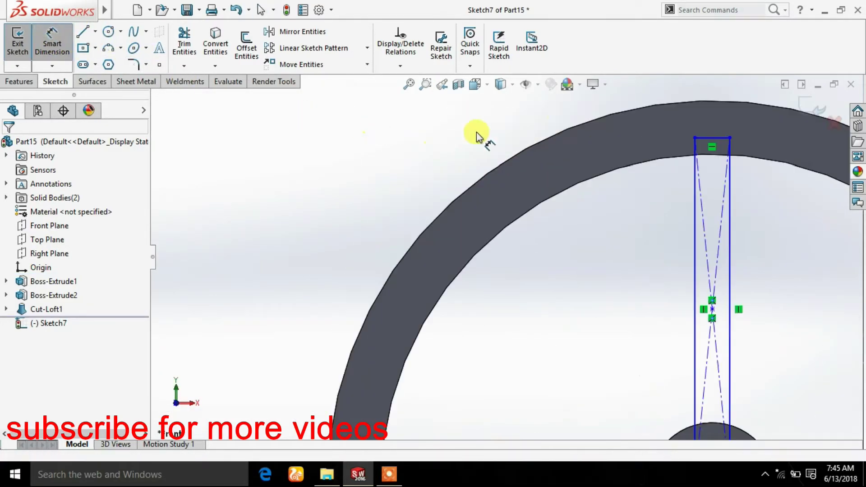
scroll(779, 158, "down", 3)
left_click(775, 160)
scroll(767, 149, "up", 3)
left_click(665, 118)
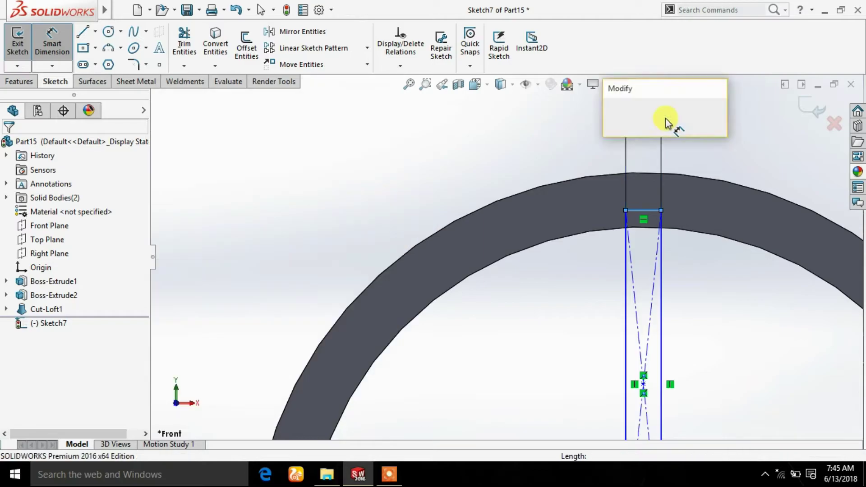
type("70")
key("Return")
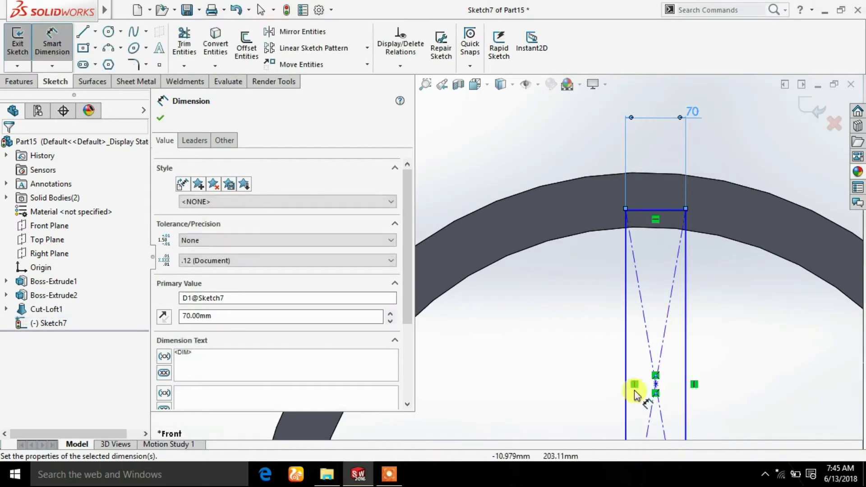
key("Escape")
Add a Vertical relation between the rectangle's centre point and the origin
scroll(640, 369, "down", 3)
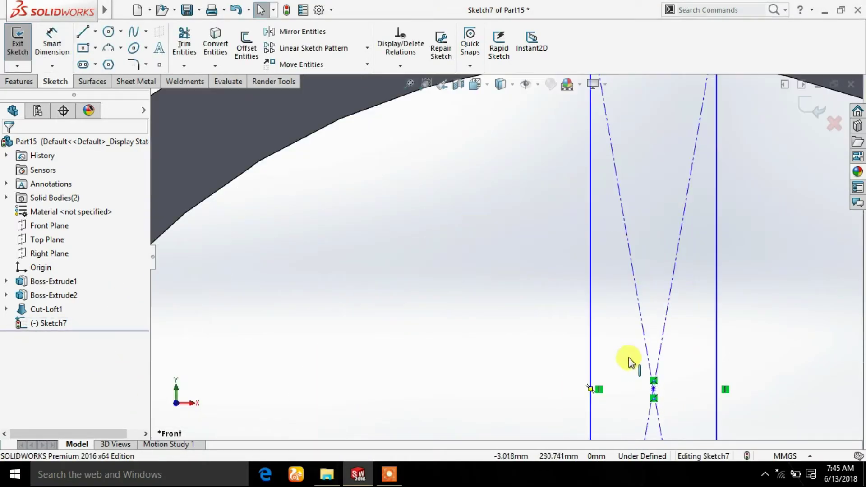
left_click(654, 390)
scroll(659, 407, "up", 3)
scroll(569, 384, "up", 2)
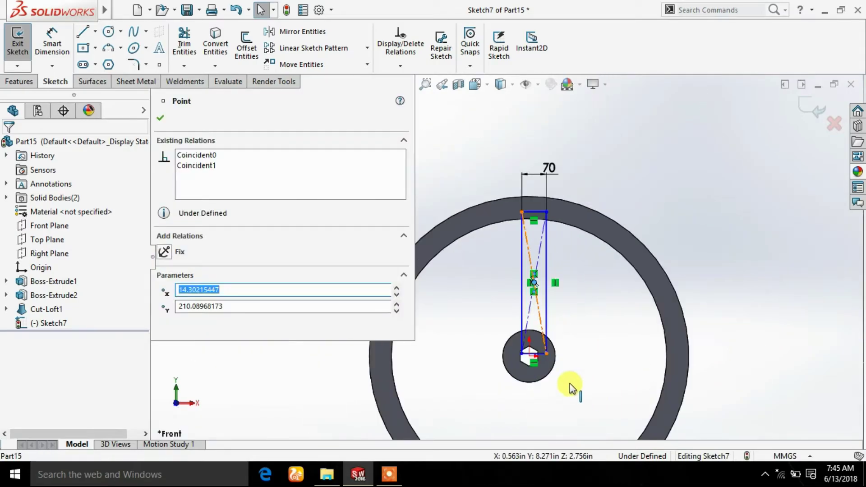
scroll(510, 323, "down", 3)
left_click(502, 322, "ctrl")
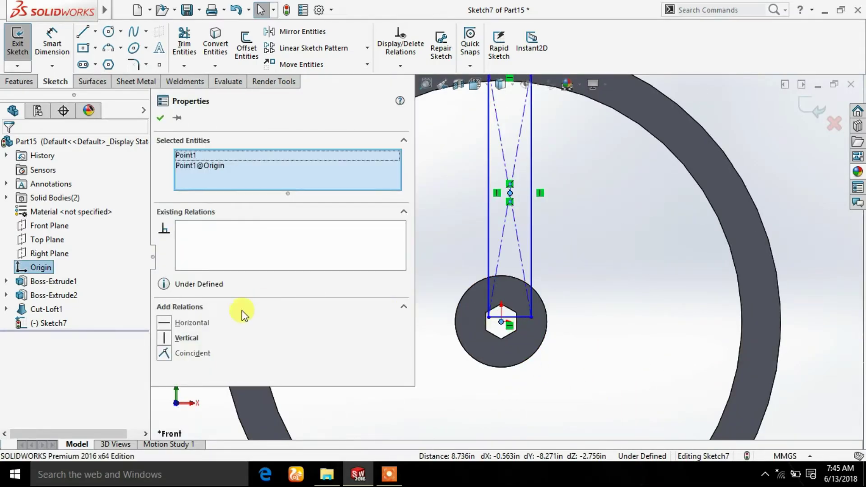
left_click(186, 338)
left_click(163, 116)
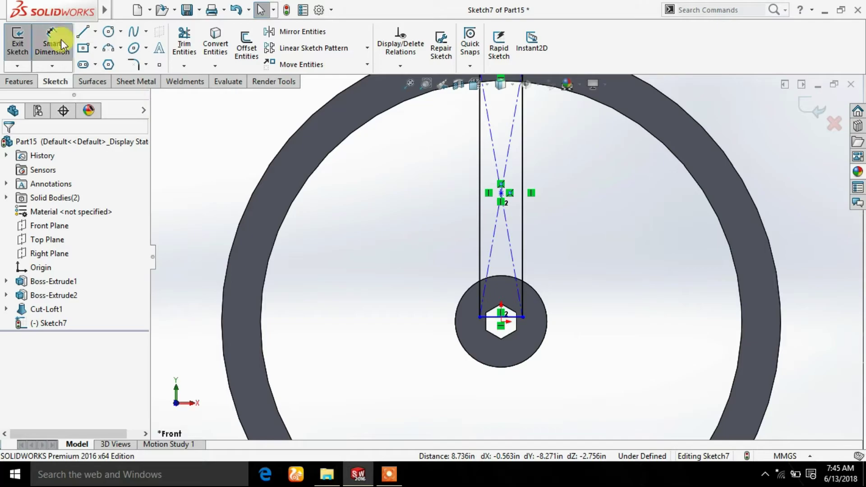
Start Convert Entities to project model edges into the sketch
scroll(502, 242, "up", 2)
scroll(505, 257, "down", 3)
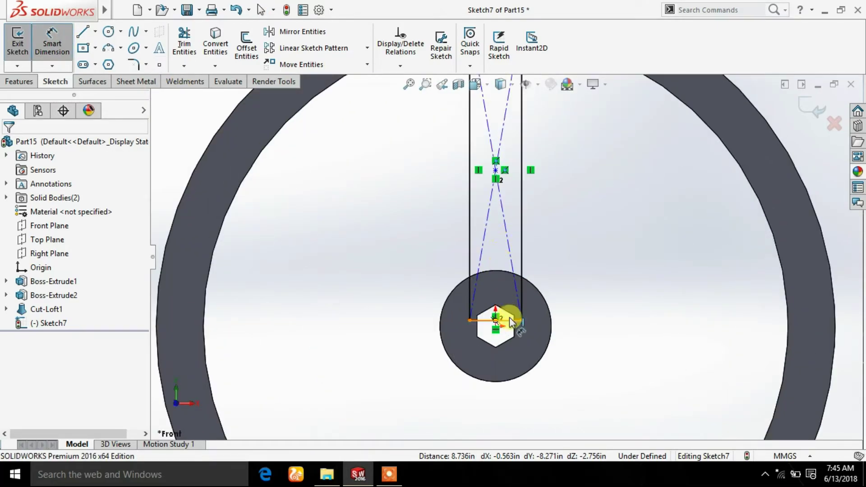
scroll(509, 318, "up", 5)
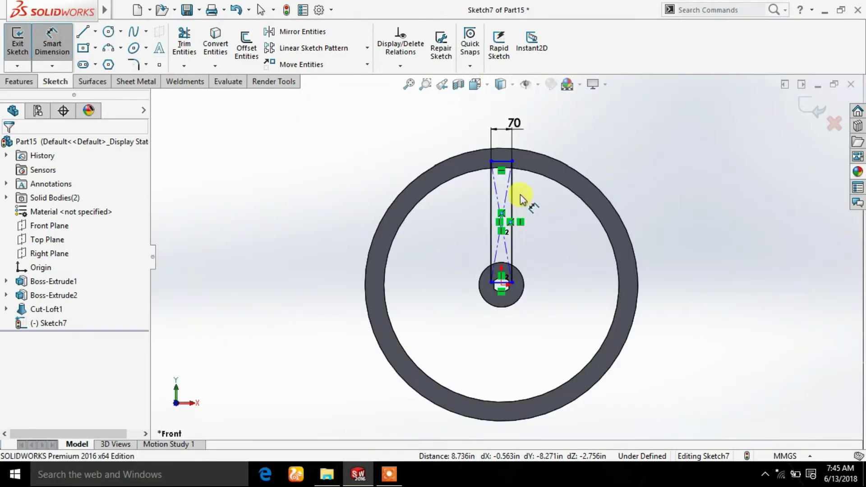
left_click(209, 51)
Project the ring's inner edge and the hub's outer edge into the sketch
left_click(532, 171)
left_click(518, 269)
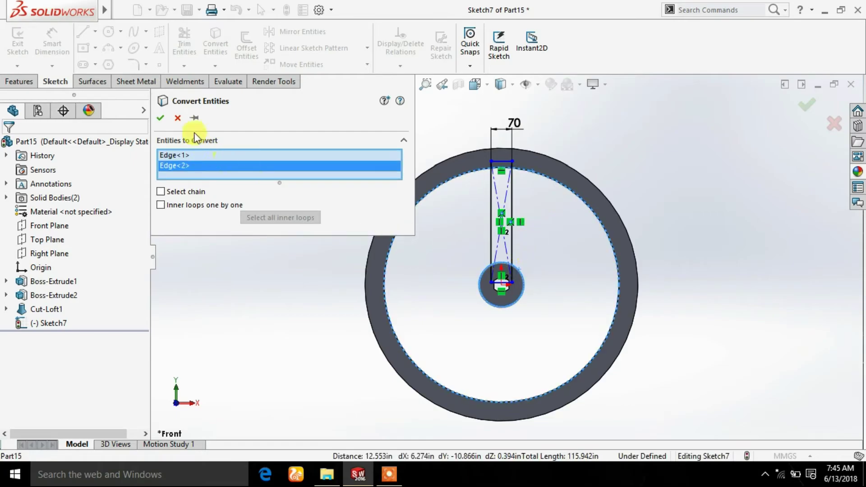
left_click(160, 118)
Trim the left spoke line at the ring edge and the slot line across the hexagonal hole
left_click(184, 43)
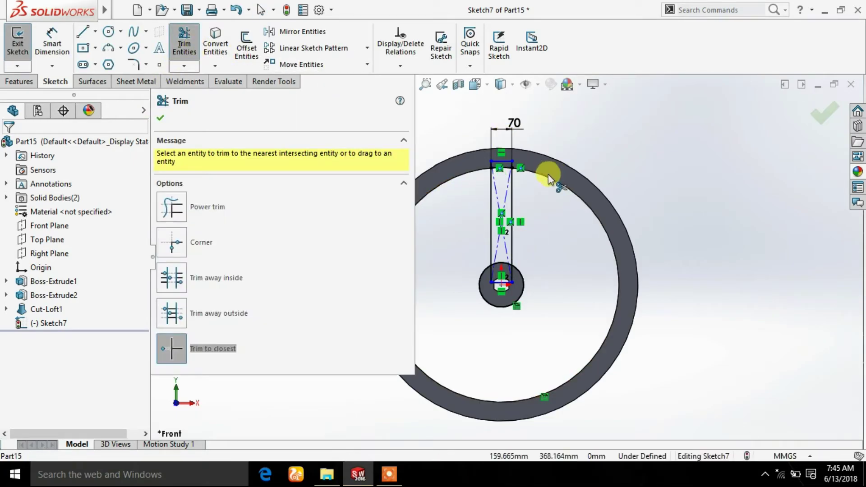
scroll(523, 173, "down", 1)
scroll(499, 189, "down", 3)
scroll(503, 208, "down", 5)
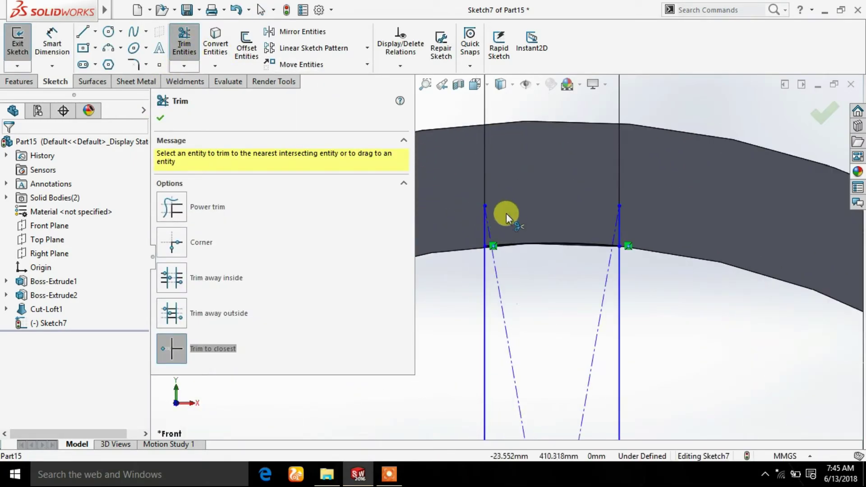
left_click(483, 227)
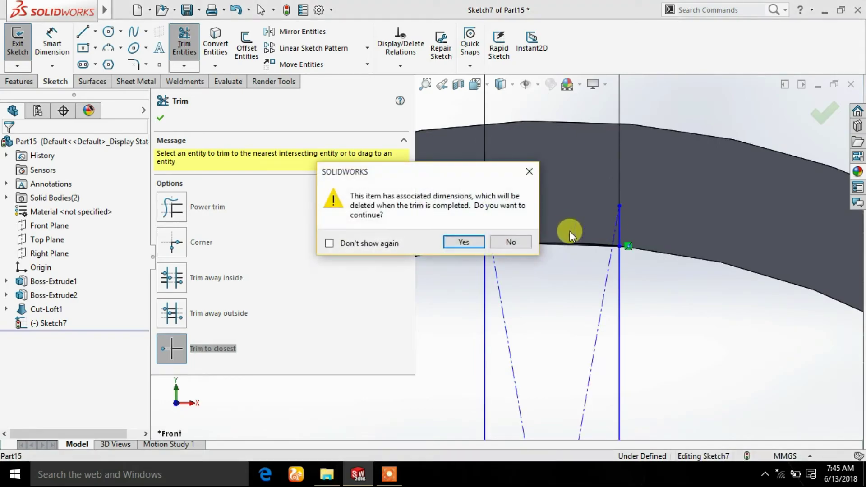
key("Return")
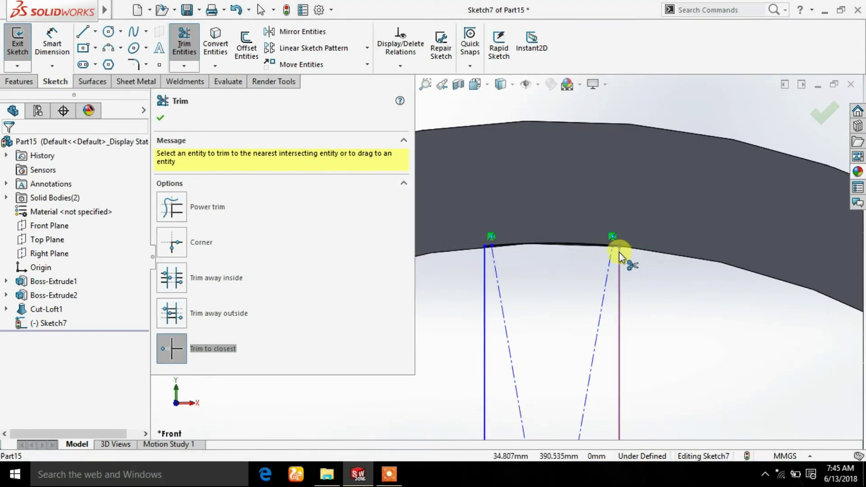
scroll(545, 332, "up", 5)
scroll(508, 289, "down", 2)
scroll(505, 264, "down", 2)
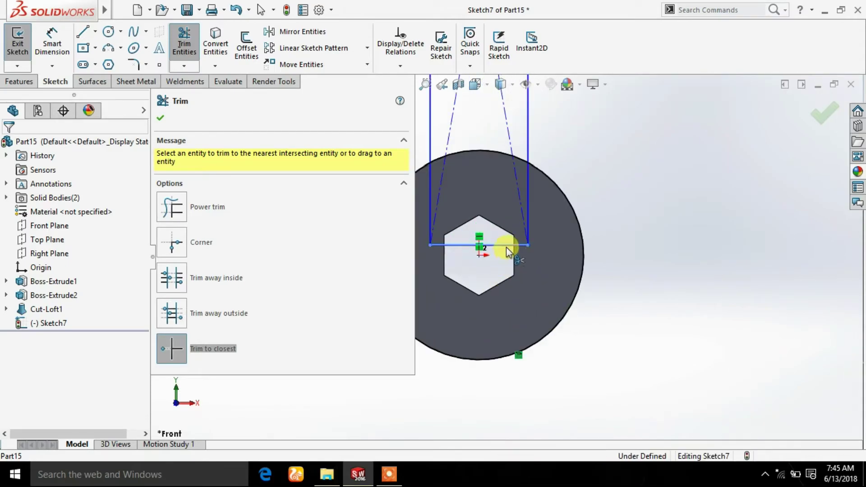
left_click(506, 248)
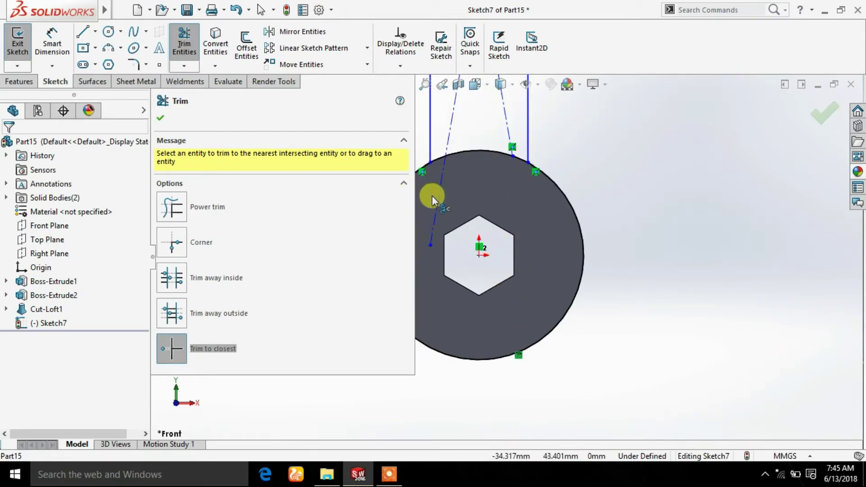
left_click(161, 118)
Preview an extrusion of the spoke sketch, then cancel it without creating a feature
left_click(20, 81)
left_click(23, 46)
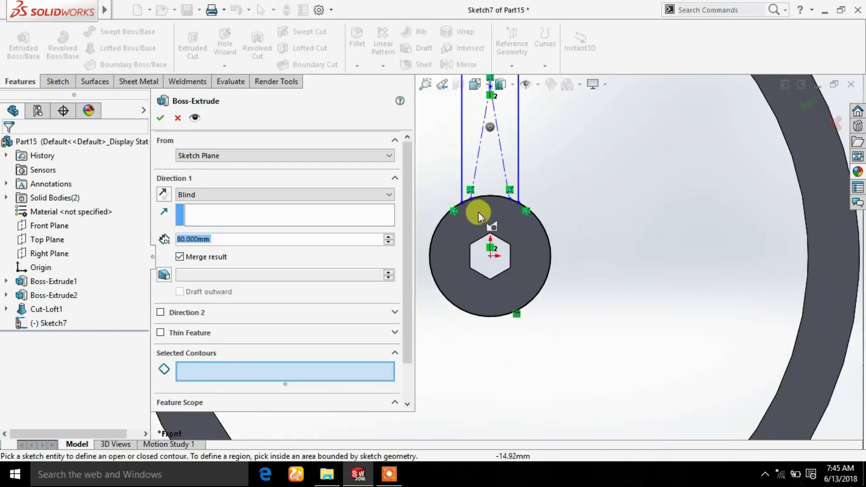
scroll(495, 164, "up", 2)
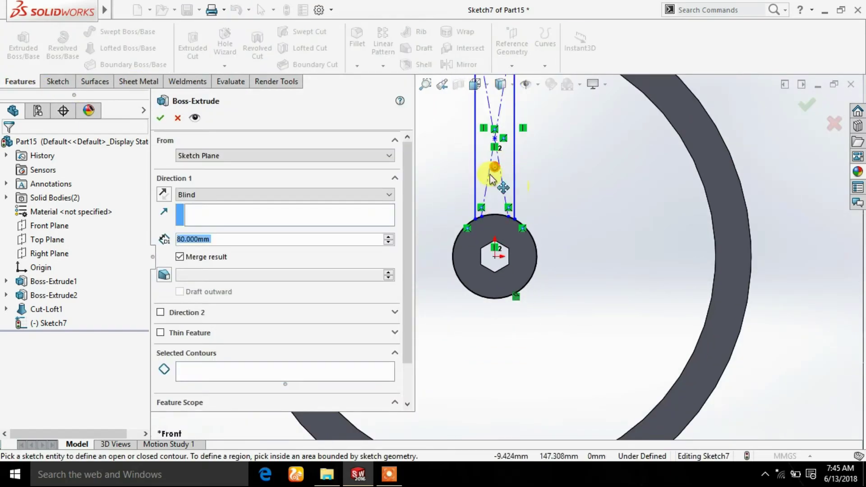
middle_click_drag(505, 167, 518, 189)
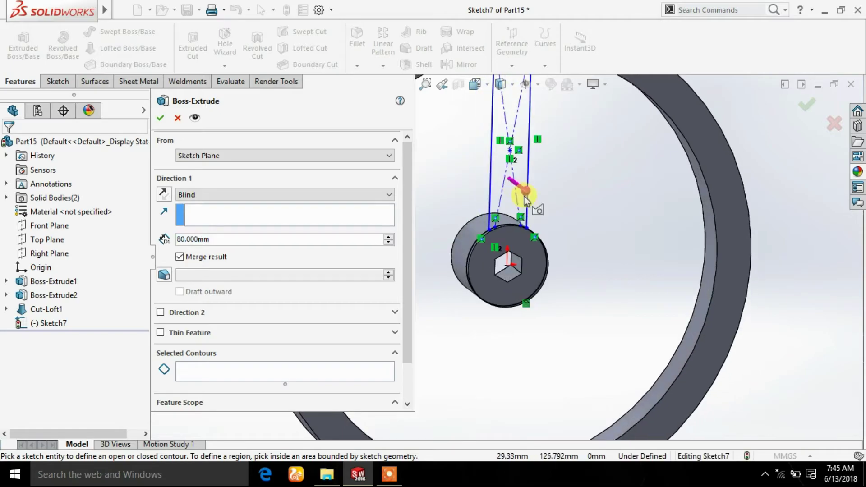
left_click_drag(519, 189, 525, 195)
middle_click_drag(522, 208, 521, 193)
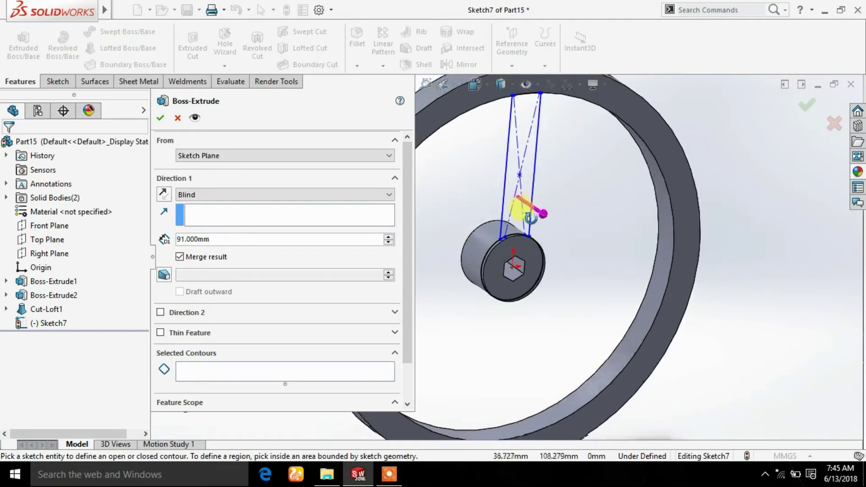
left_click(178, 118)
Trim the hub circle arc between the two spoke lines
left_click(58, 82)
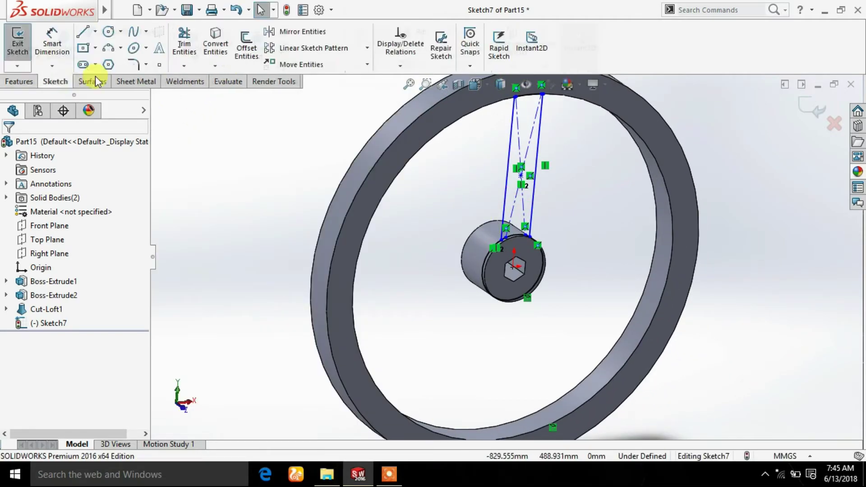
left_click(184, 46)
left_click(482, 270)
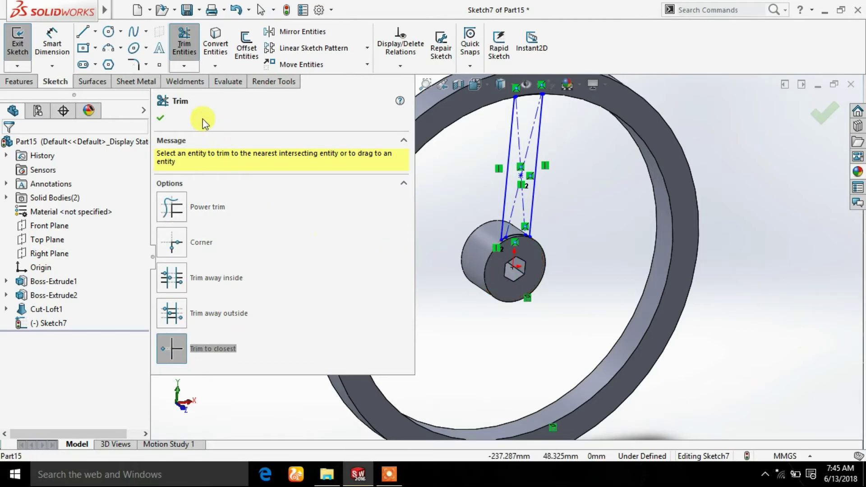
left_click(160, 118)
Extrude the spoke in the reversed direction Up To Surface, ending on the rim face
left_click(23, 81)
left_click(23, 48)
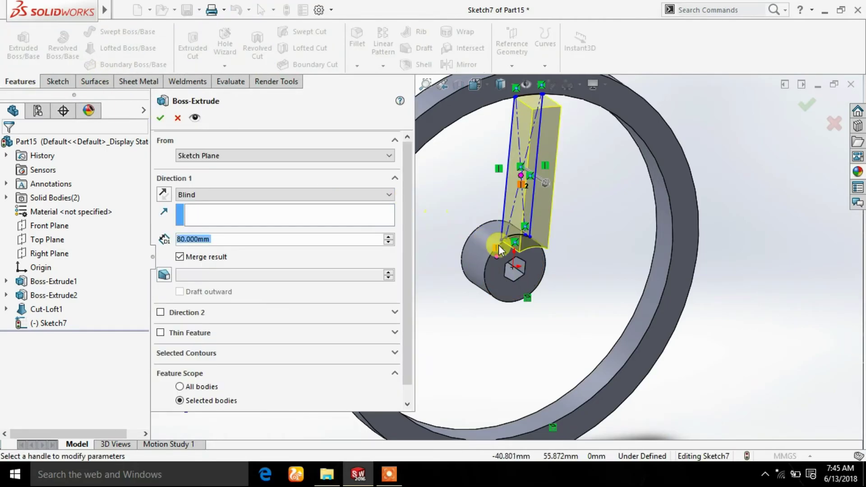
left_click(162, 194)
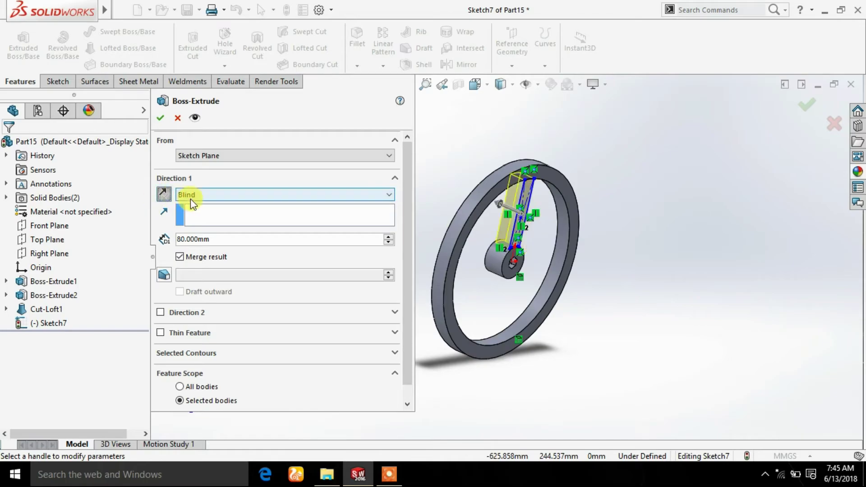
left_click(190, 198)
left_click(210, 230)
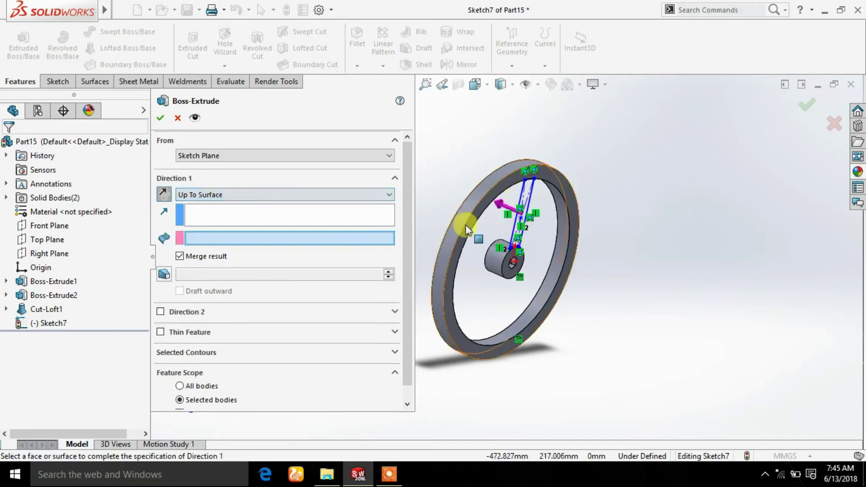
middle_click_drag(465, 224, 542, 183)
left_click(553, 213)
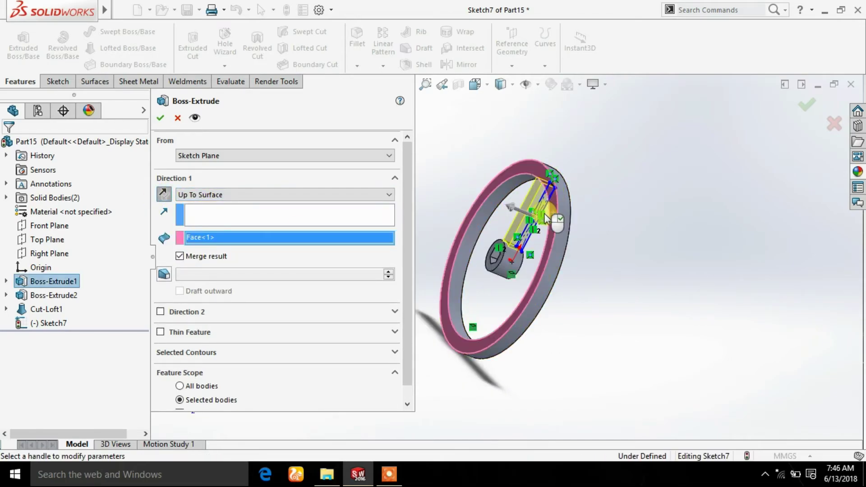
left_click(166, 121)
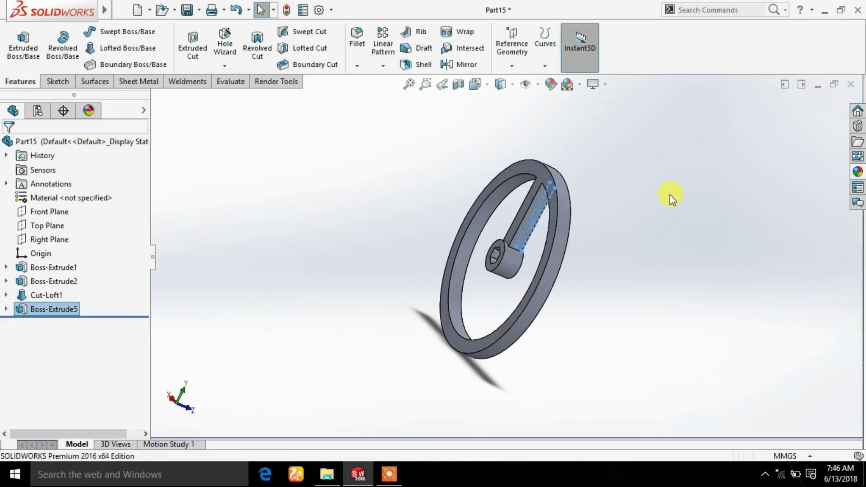
Circular-pattern Boss-Extrude5 around the rim's circular edge, six instances over 360°
mouse_move(669, 193)
middle_mouse_down()
mouse_move(654, 274)
mouse_move(534, 185)
mouse_move(498, 212)
middle_mouse_up()
scroll(499, 212, "down", 2)
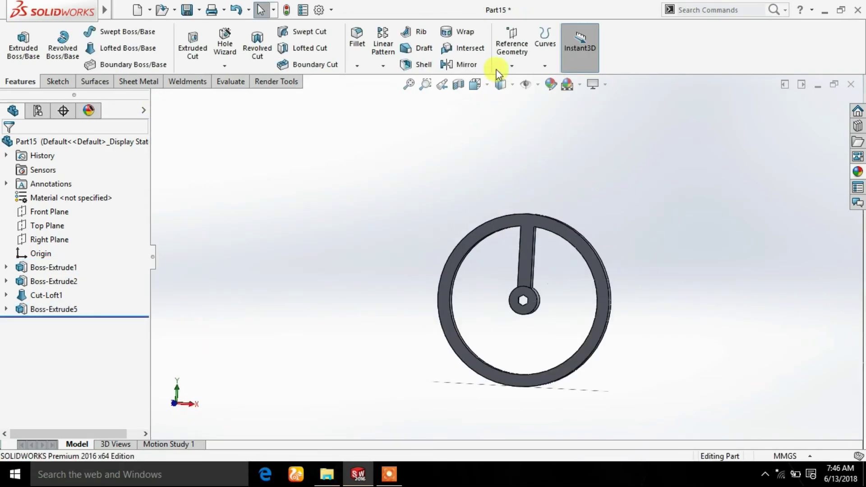
left_click(391, 63)
left_click(395, 96)
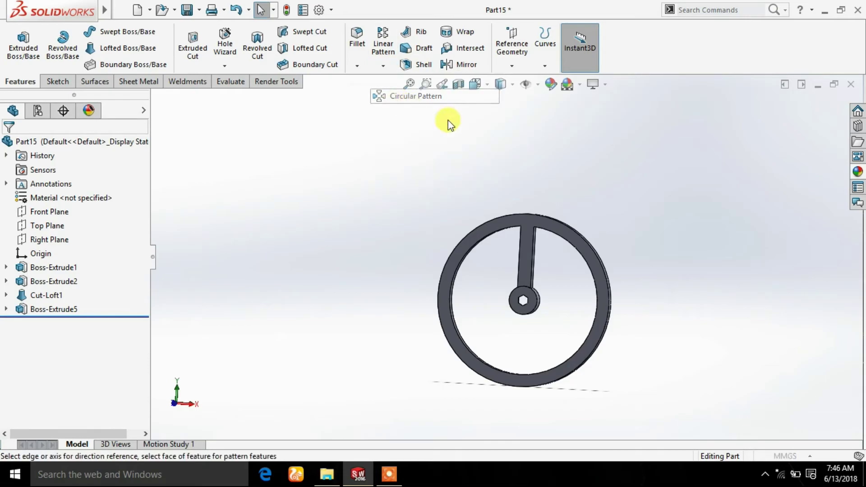
scroll(538, 220, "down", 3)
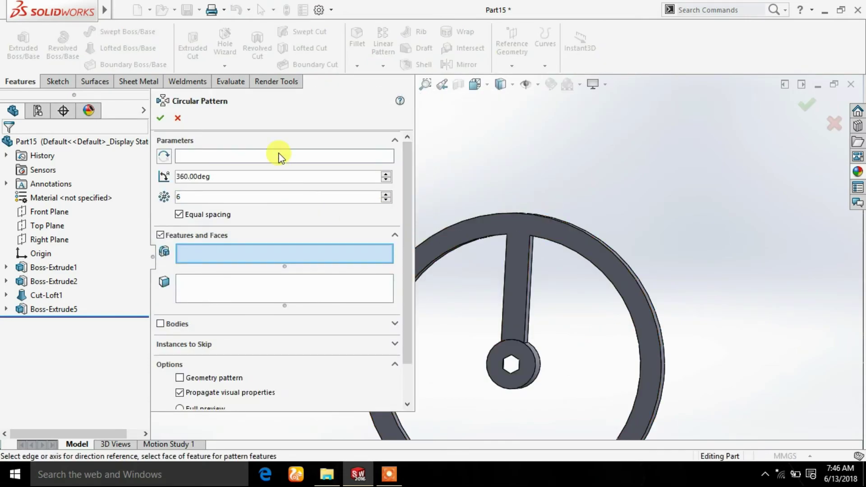
left_click(277, 155)
left_click(539, 217)
left_click(262, 253)
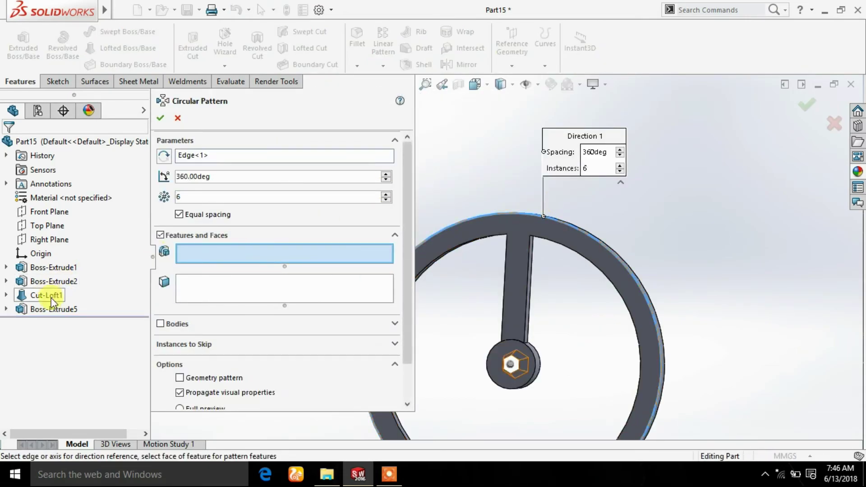
left_click(52, 309)
left_click(161, 119)
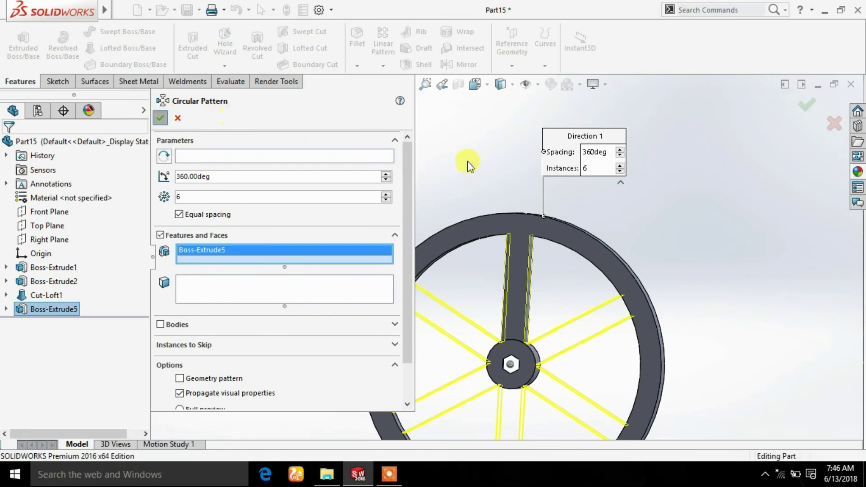
scroll(618, 296, "up", 3)
mouse_move(618, 297)
middle_mouse_down()
mouse_move(623, 225)
mouse_move(632, 255)
mouse_move(547, 167)
mouse_move(469, 131)
mouse_move(401, 219)
mouse_move(375, 218)
middle_mouse_up()
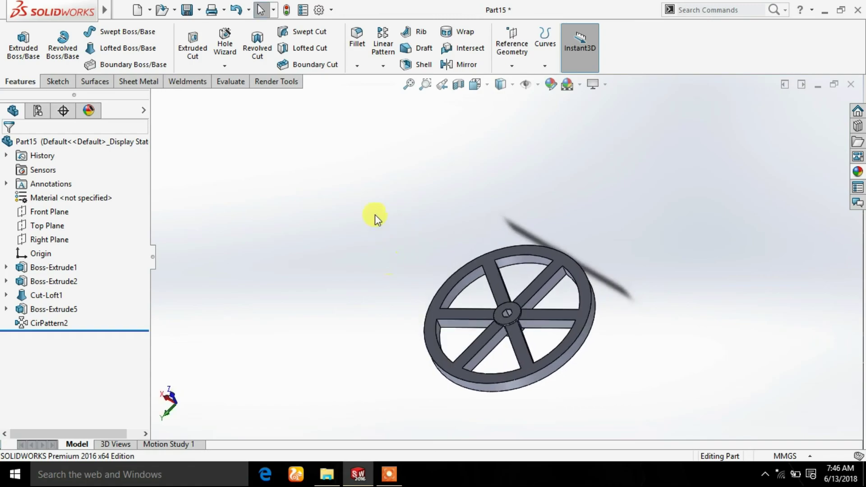
Fillet the rim's two outer circular edges with a 5 mm radius
left_click(357, 43)
scroll(573, 295, "down", 5)
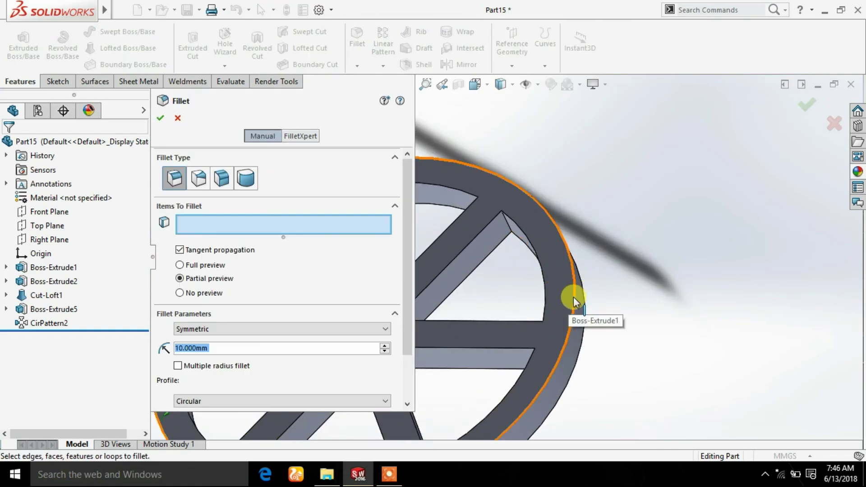
left_click(573, 296)
mouse_move(613, 340)
middle_mouse_down()
mouse_move(603, 309)
mouse_move(496, 234)
middle_mouse_up()
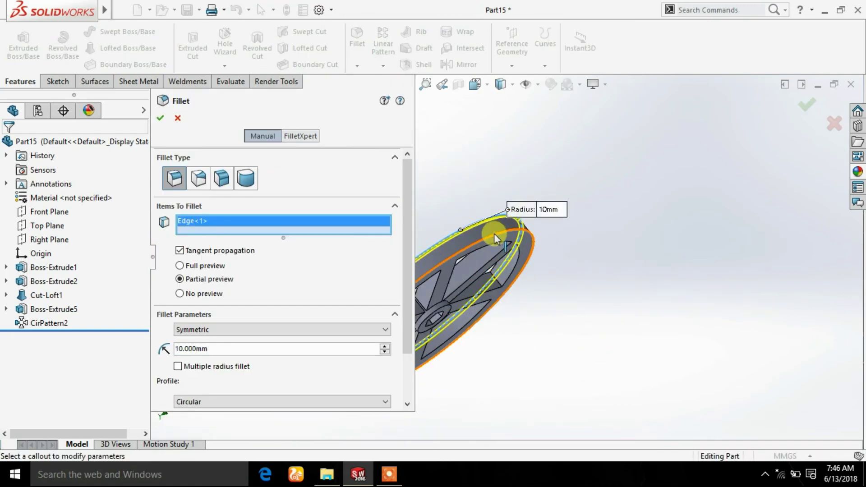
left_click(494, 234)
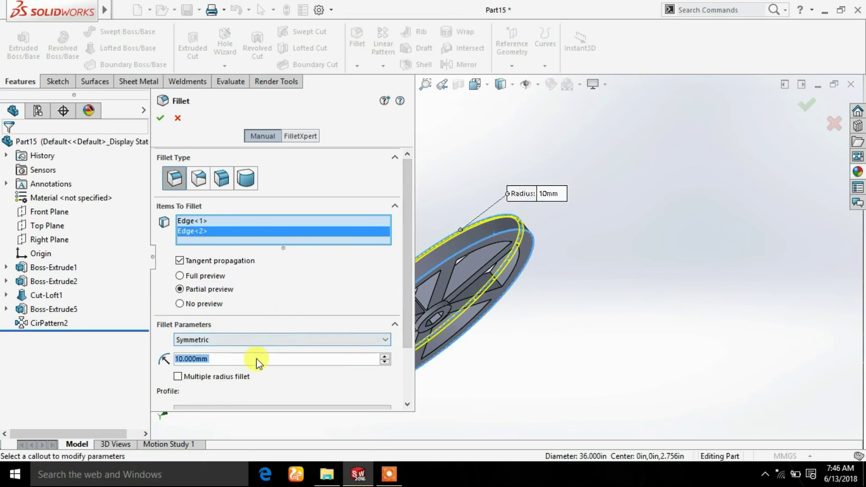
type("5")
key("Return")
left_click(176, 120)
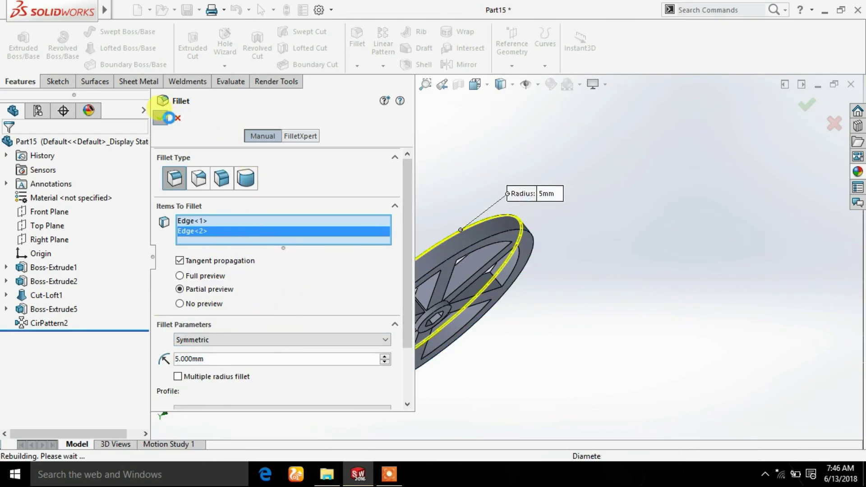
middle_click_drag(456, 178, 500, 241)
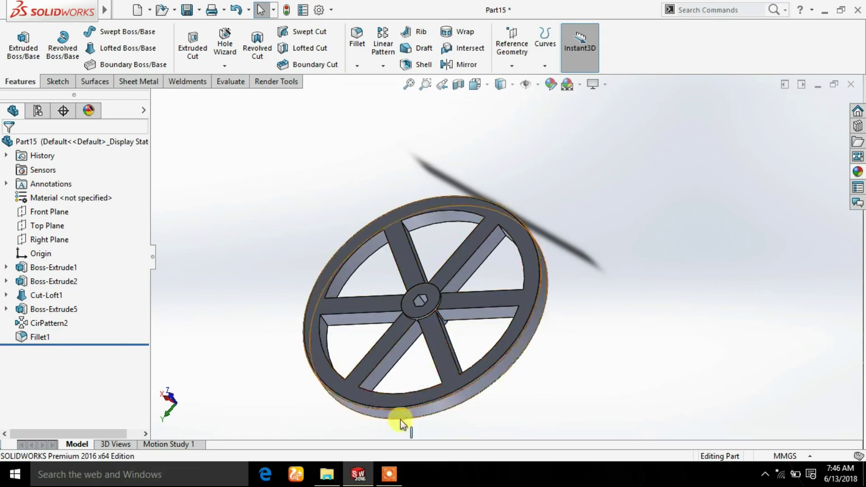